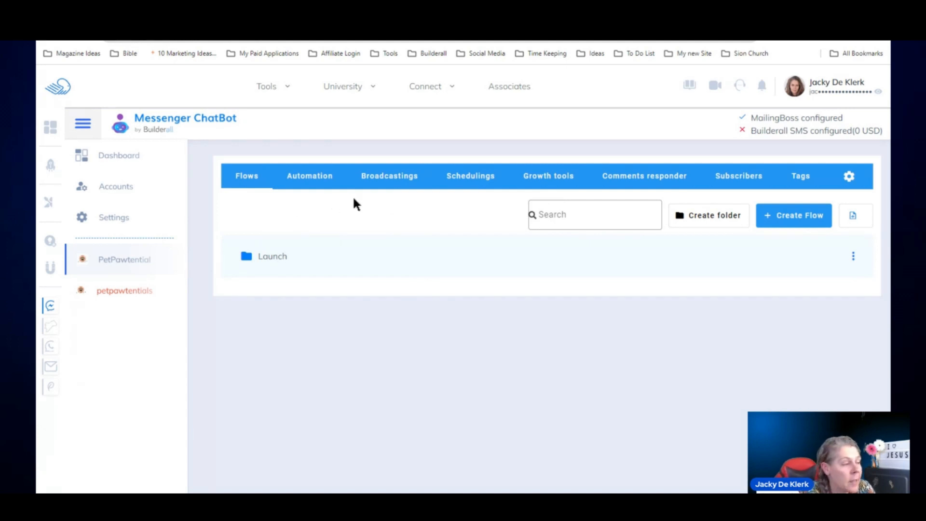
Create a new growth tool of the Landing Page type and name it "Landing Page"
{"action": "left_click", "coordinate": [554, 180]}
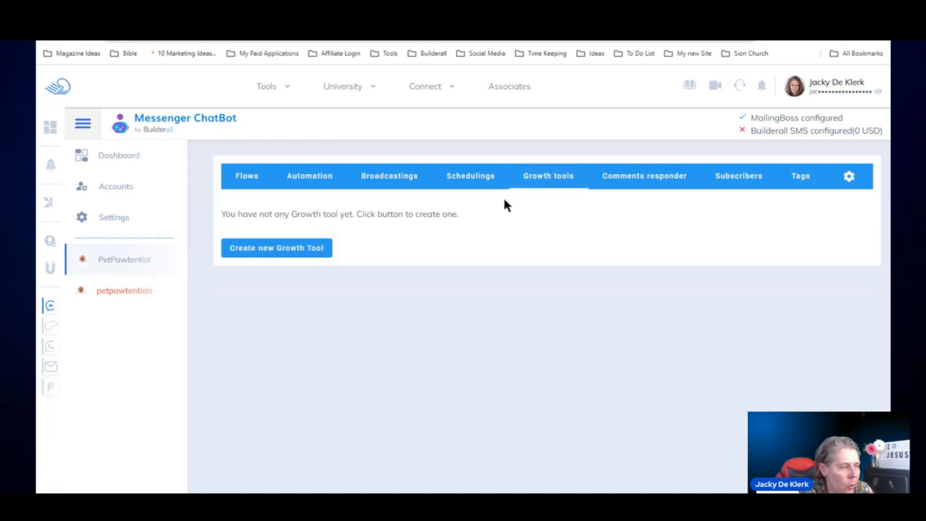
{"action": "left_click", "coordinate": [256, 258]}
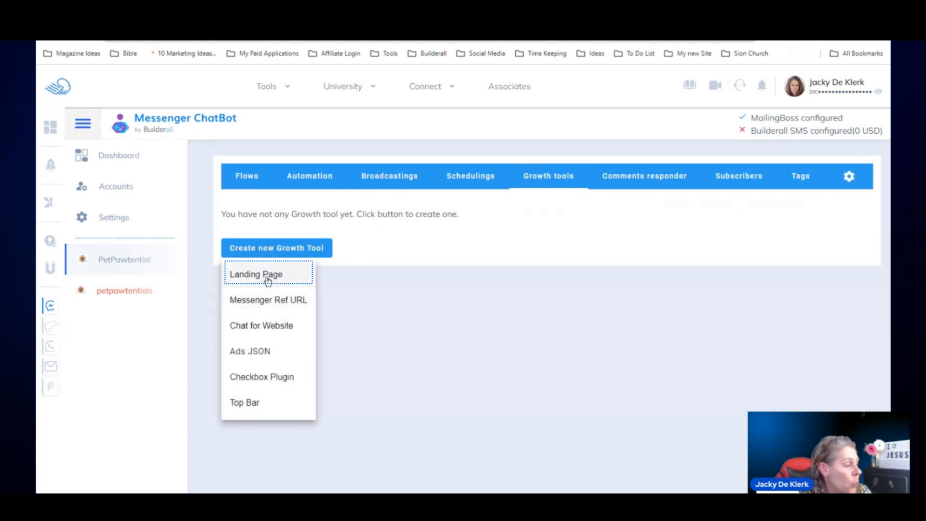
{"action": "left_click", "coordinate": [265, 274]}
{"action": "type", "text": "Landing Page"}
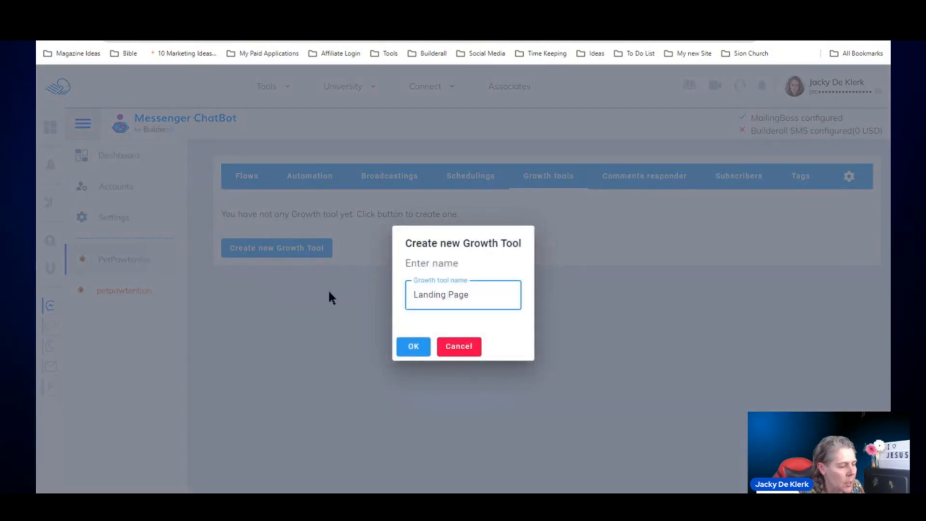
{"action": "left_click", "coordinate": [407, 345]}
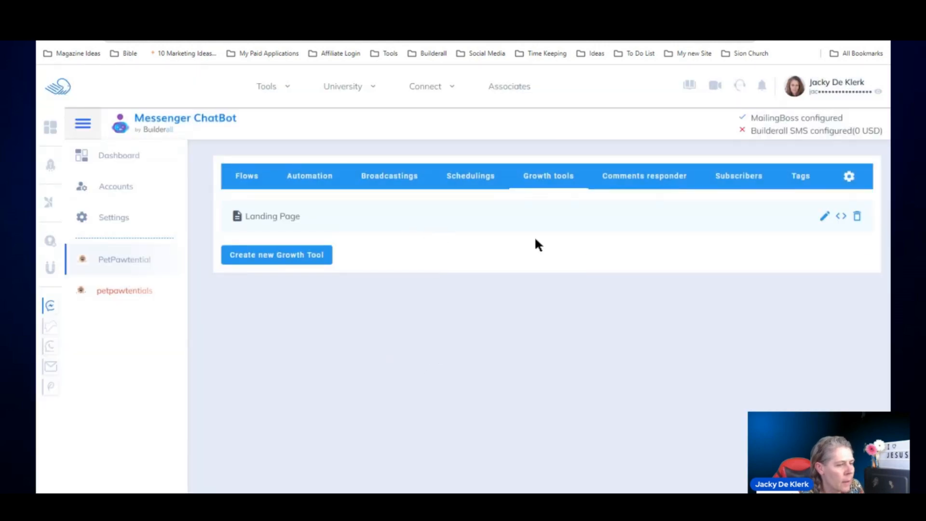
Edit the Landing Page growth tool, setting its title to "Builderall" and its header text to "Best Platform"
{"action": "left_click", "coordinate": [824, 216]}
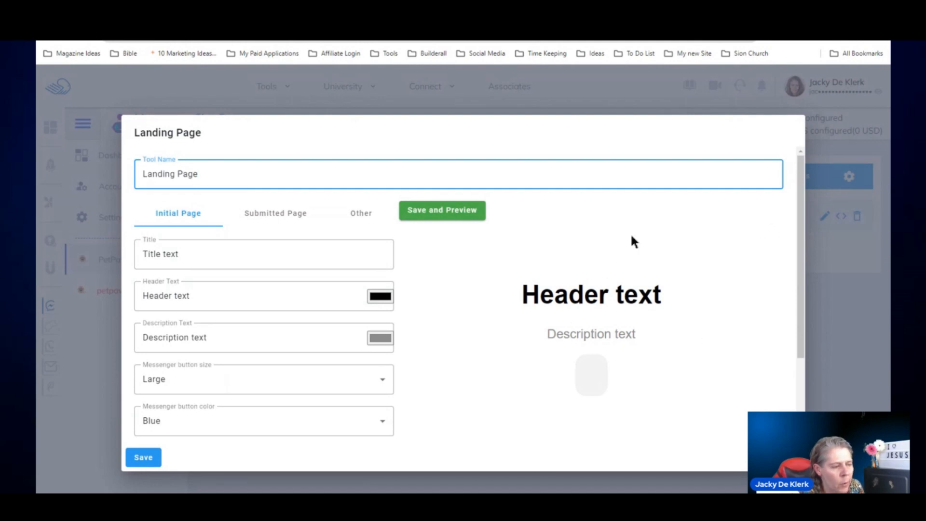
{"action": "mouse_move", "coordinate": [800, 317]}
{"action": "left_mouse_down"}
{"action": "mouse_move", "coordinate": [801, 415]}
{"action": "mouse_move", "coordinate": [787, 304]}
{"action": "left_mouse_up"}
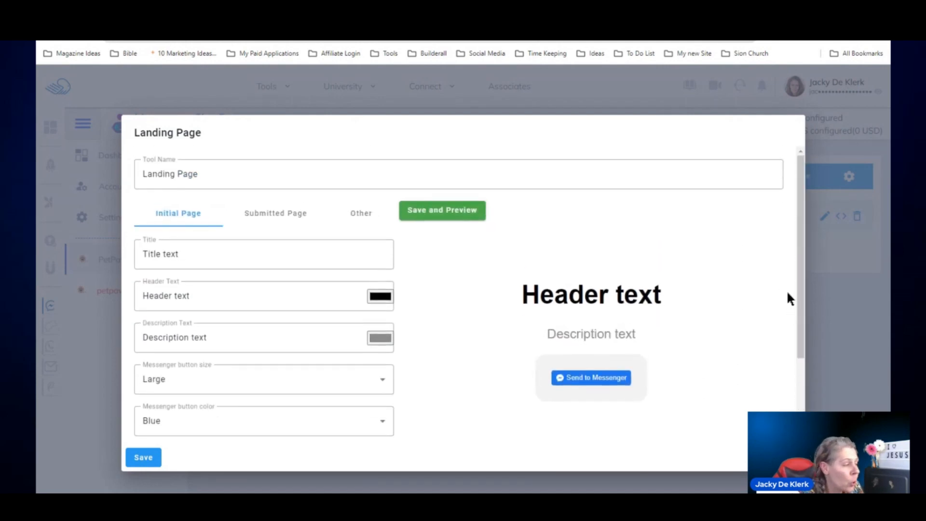
{"action": "left_click_drag", "start_coordinate": [192, 252], "coordinate": [118, 262]}
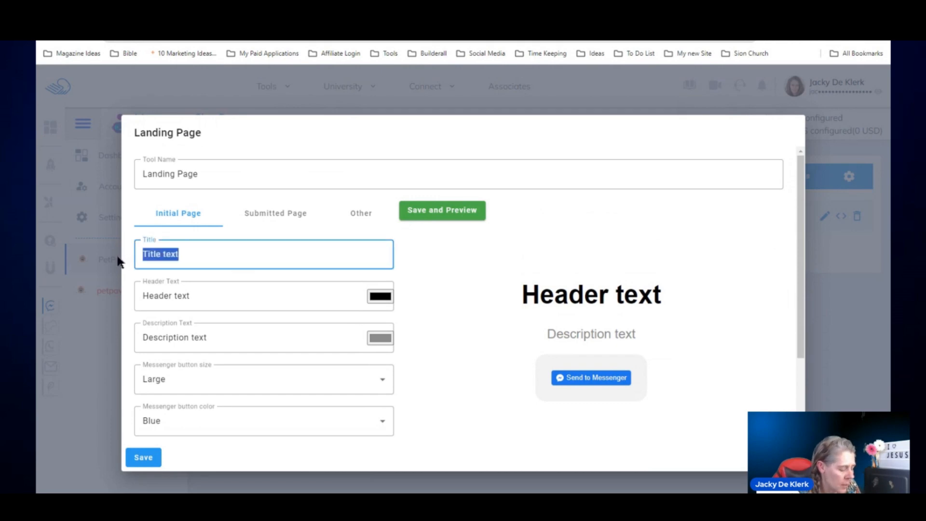
{"action": "type", "text": "Builderall"}
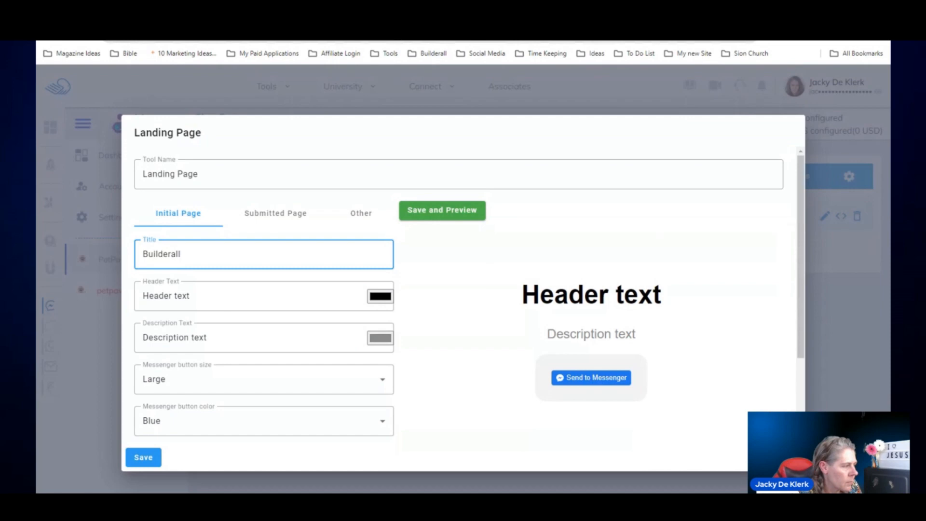
{"action": "left_click", "coordinate": [210, 294]}
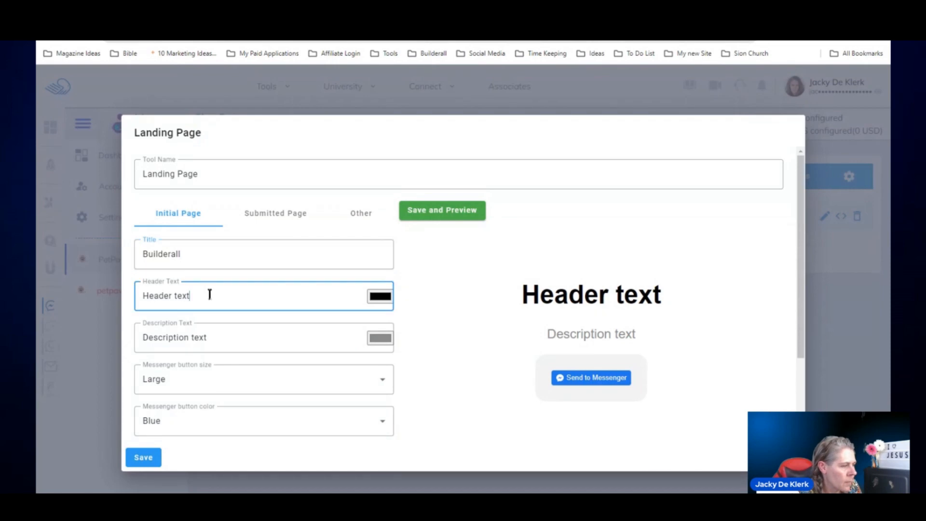
{"action": "left_click_drag", "start_coordinate": [209, 295], "coordinate": [130, 289]}
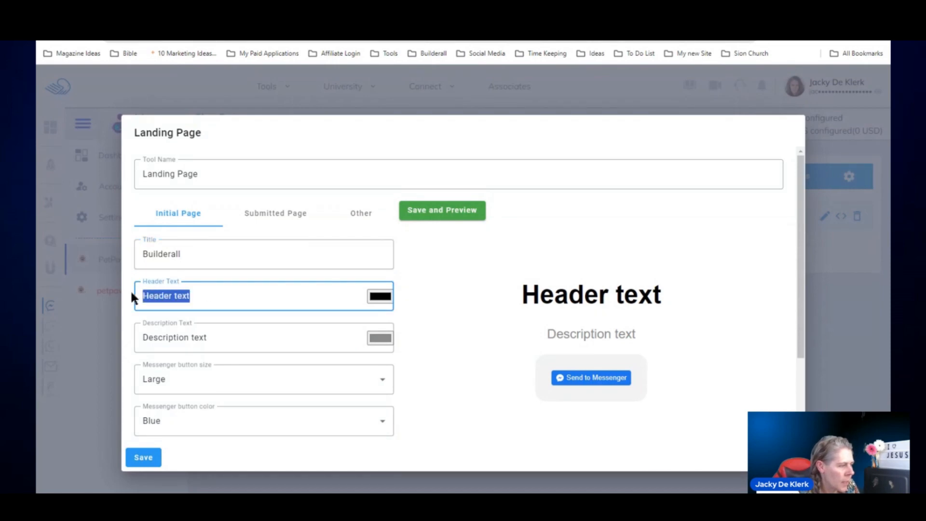
{"action": "type", "text": "Best Platform"}
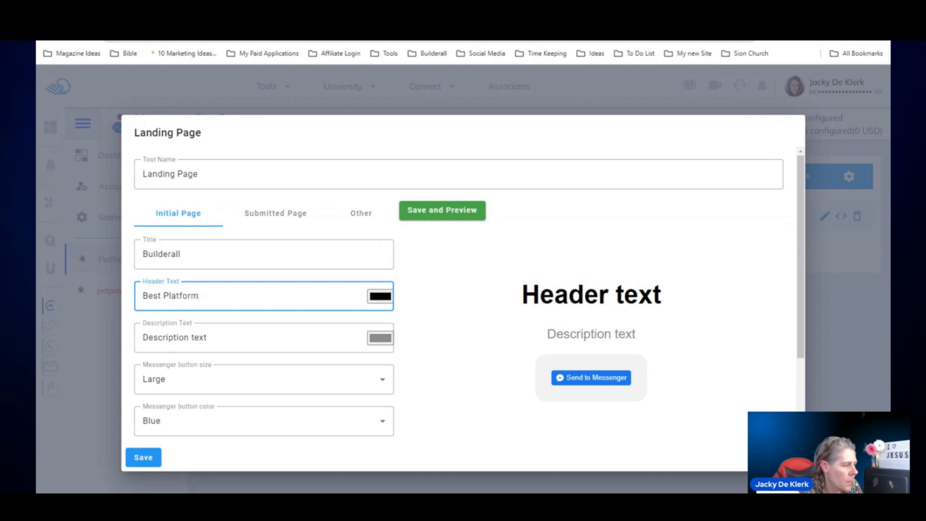
Replace the landing page's description text with "All in One Platform"
{"action": "left_click", "coordinate": [262, 335]}
{"action": "left_click_drag", "start_coordinate": [262, 335], "coordinate": [120, 345]}
{"action": "type", "text": "All"}
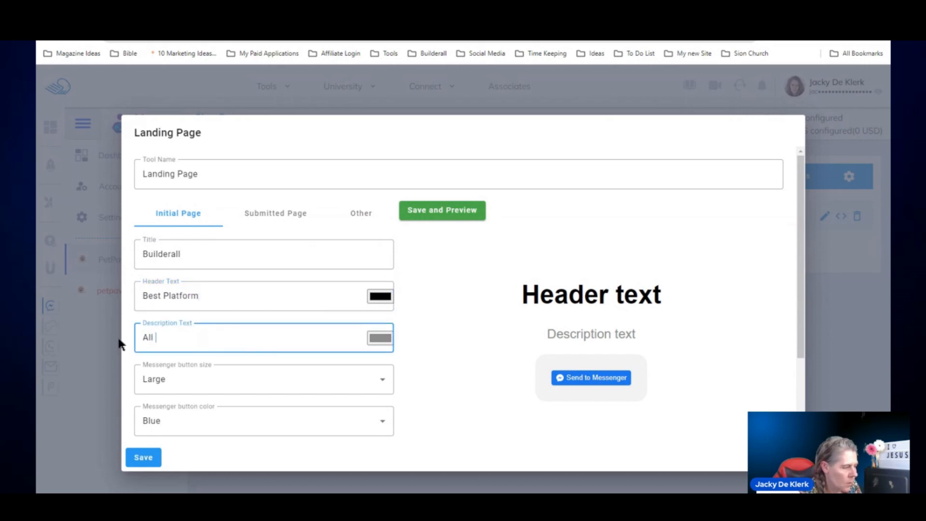
{"action": "type", "text": " in One Platfo"}
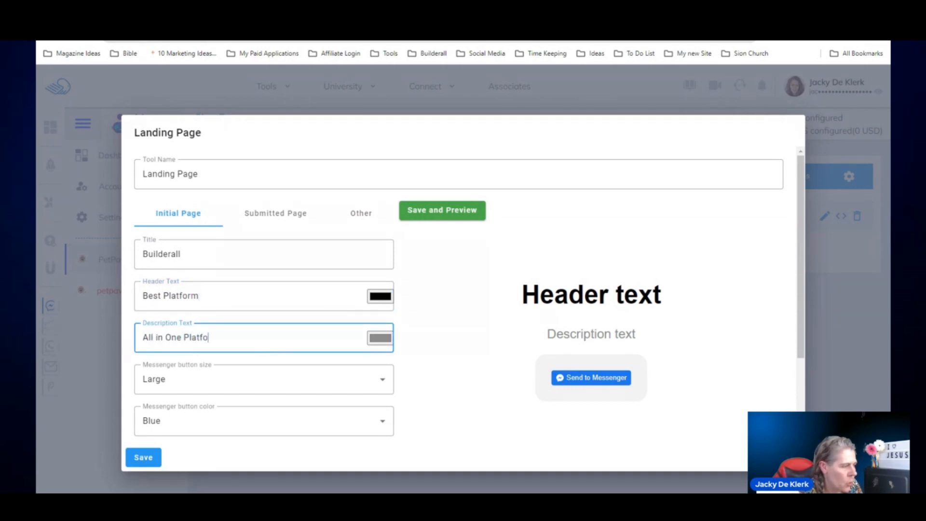
{"action": "type", "text": "rm"}
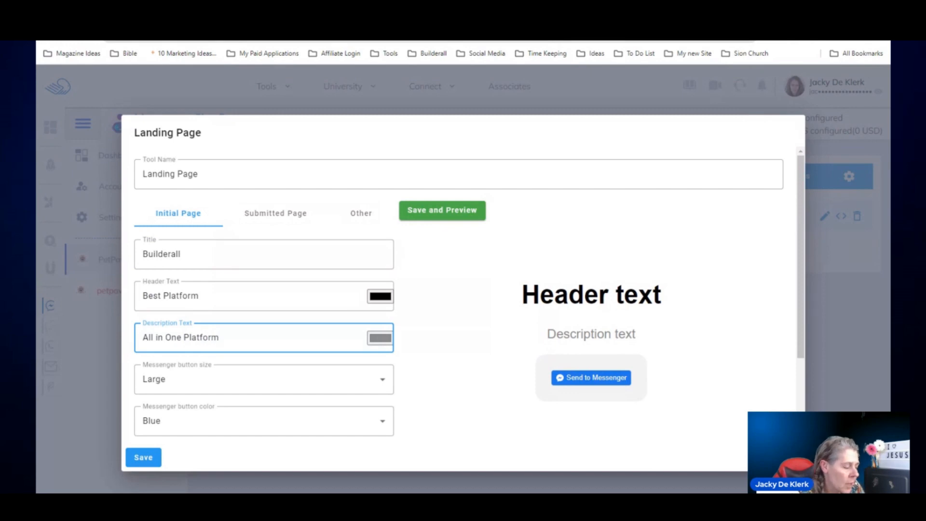
Set the landing page's Messenger button size to X-Large and choose Blue as its color
{"action": "left_click", "coordinate": [198, 382]}
{"action": "left_click", "coordinate": [178, 461]}
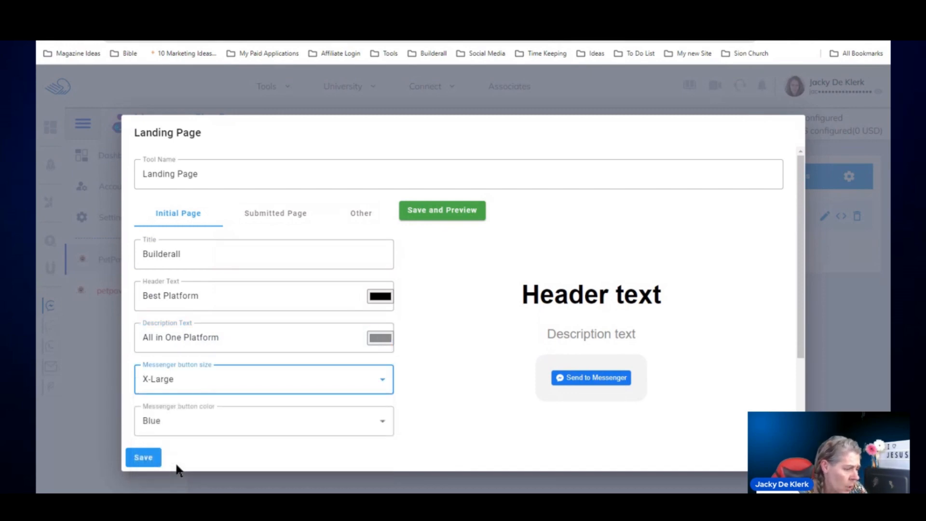
{"action": "scroll", "coordinate": [397, 381], "scroll_direction": "down", "scroll_amount": 2}
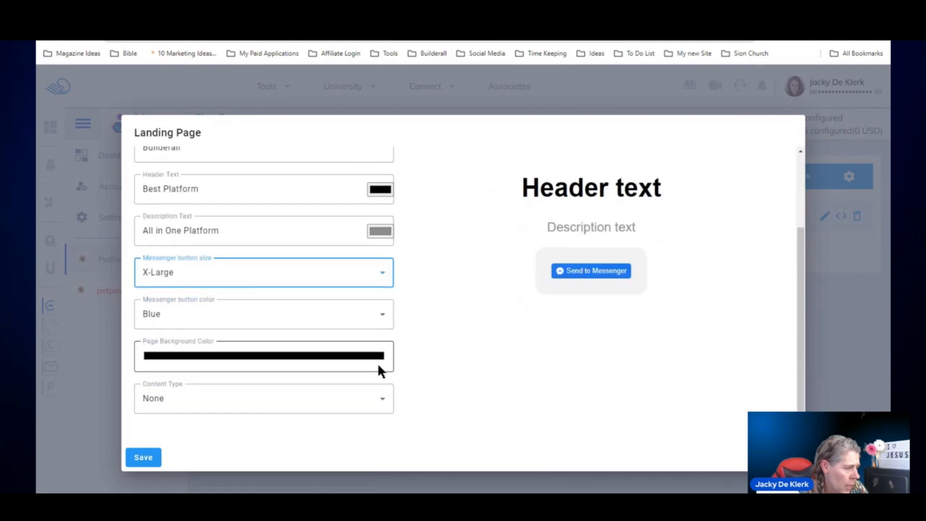
{"action": "left_click", "coordinate": [377, 314]}
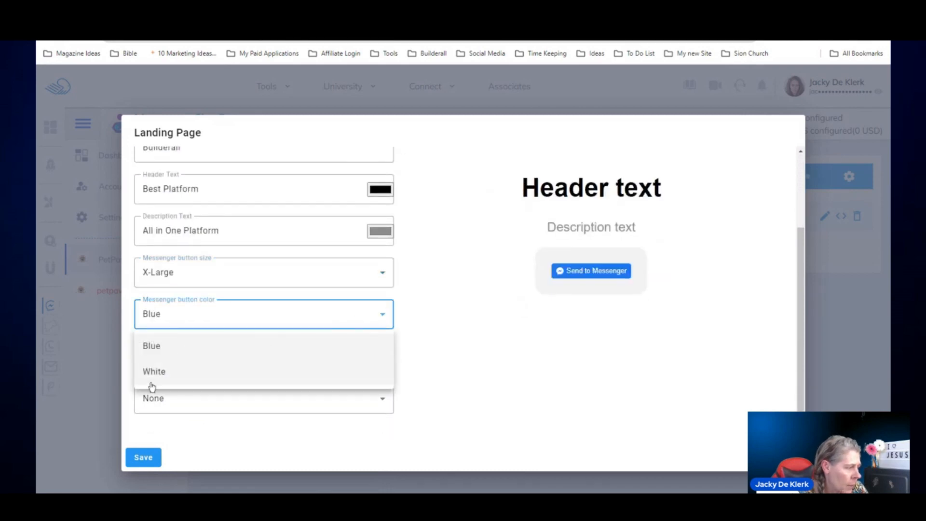
{"action": "left_click", "coordinate": [150, 346]}
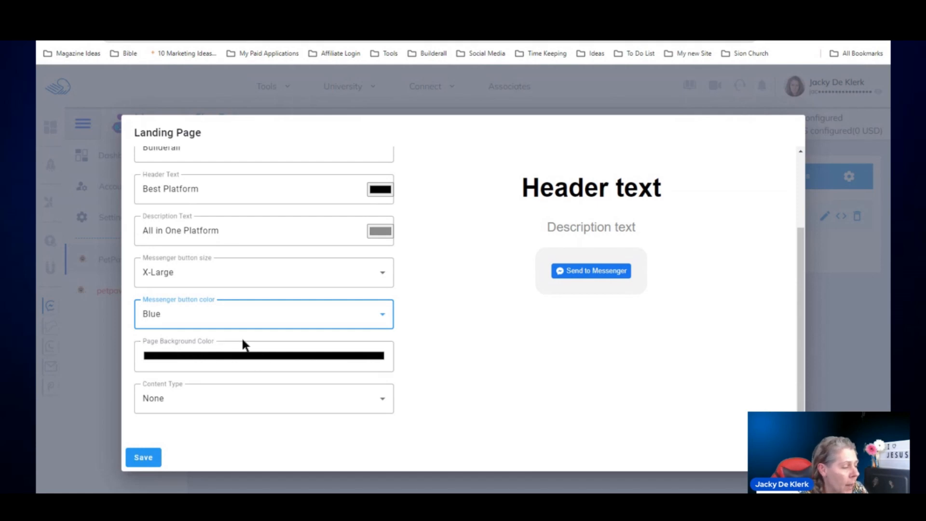
Set the content type to Video Hosting with the "Metablock / Lead Magnet" video and save the landing page
{"action": "left_click", "coordinate": [347, 402]}
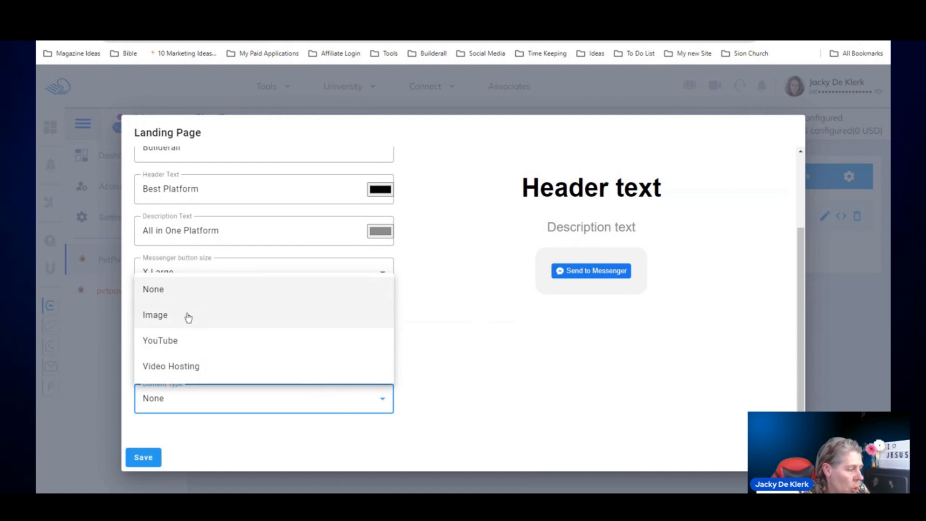
{"action": "left_click", "coordinate": [193, 366]}
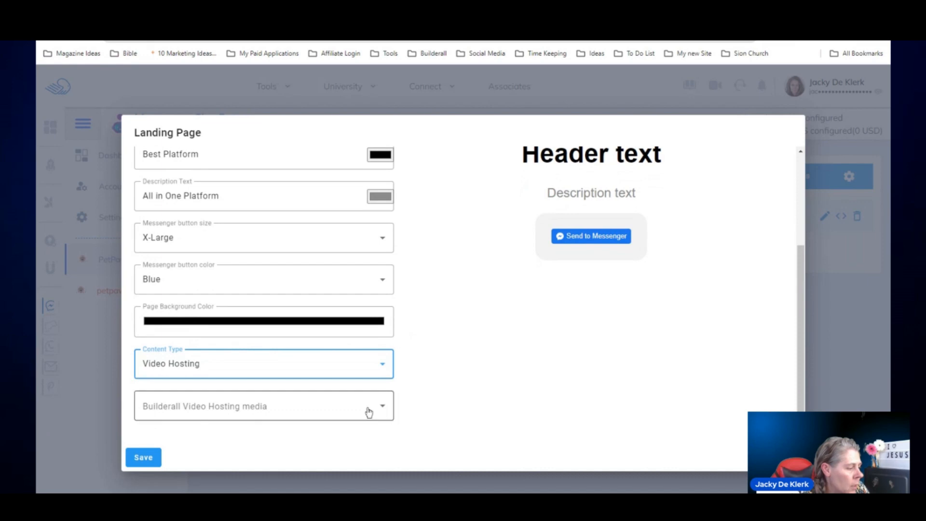
{"action": "left_click", "coordinate": [368, 412]}
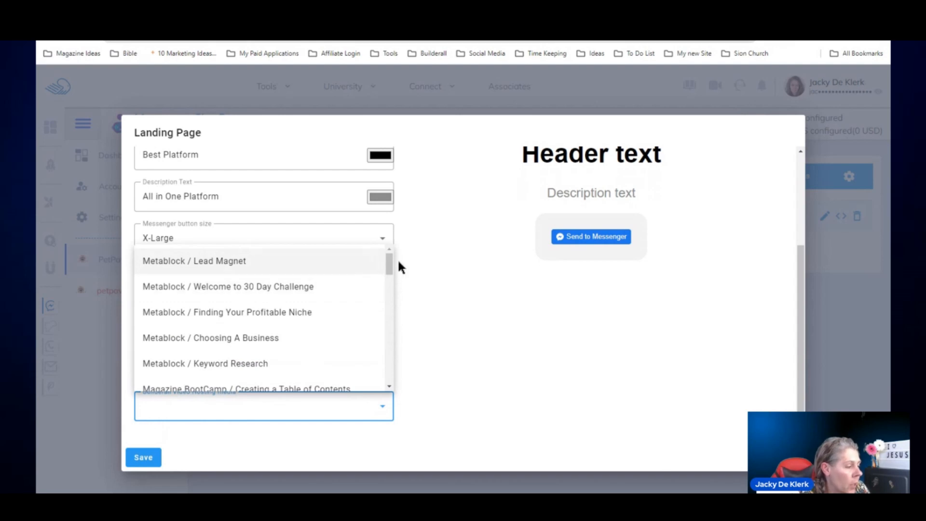
{"action": "left_click", "coordinate": [228, 261]}
{"action": "left_click", "coordinate": [144, 456]}
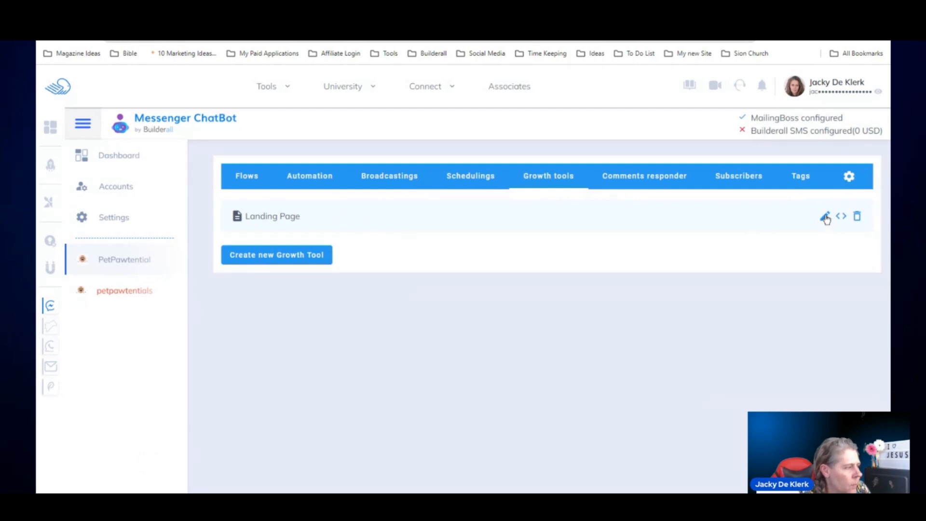
Reopen the Landing Page growth tool, check its preview with the header, Messenger button and video, and save it
{"action": "left_click", "coordinate": [268, 217]}
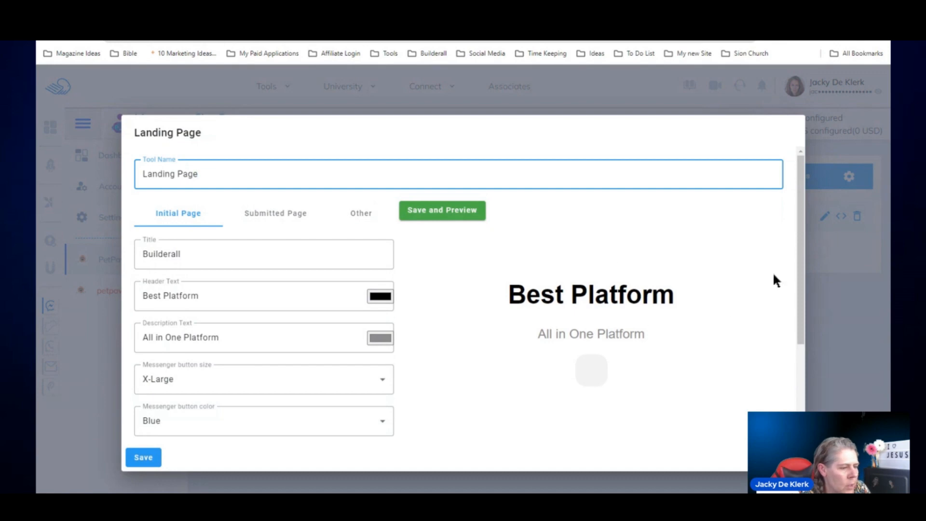
{"action": "left_click_drag", "start_coordinate": [802, 235], "coordinate": [777, 190]}
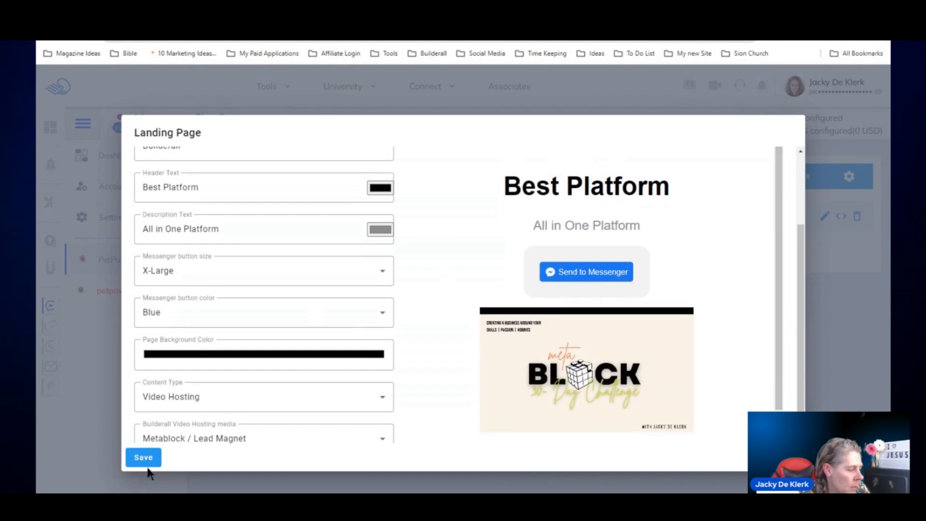
{"action": "left_click", "coordinate": [143, 458]}
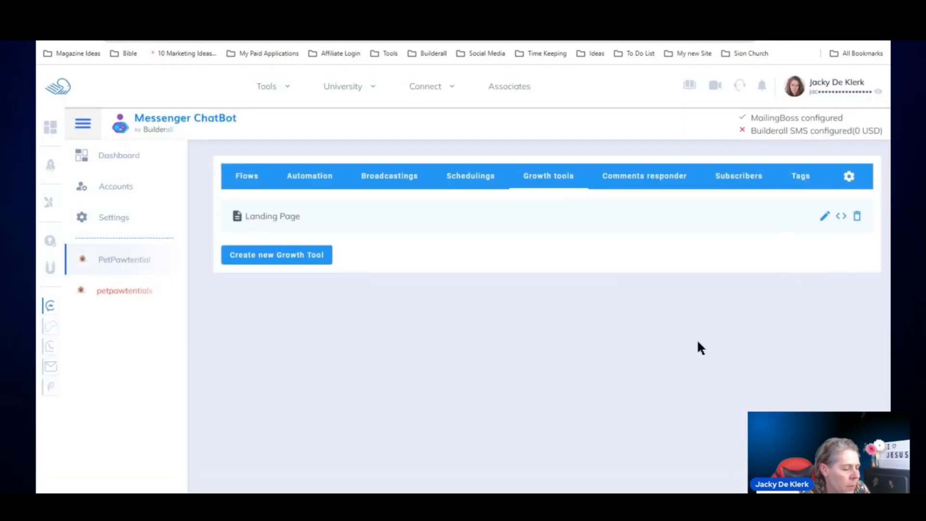
Create a new growth tool of the Messenger Ref URL type and name it "Messenger"
{"action": "left_click", "coordinate": [265, 261]}
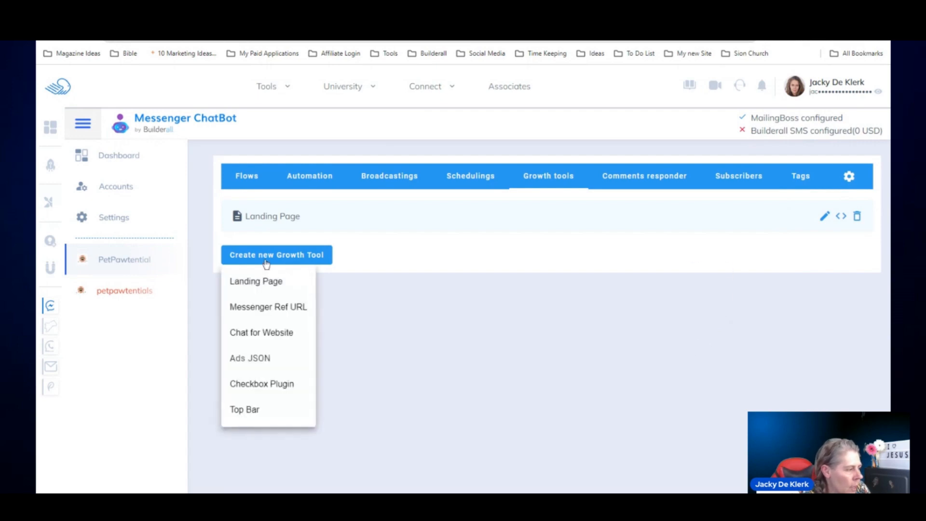
{"action": "left_click", "coordinate": [272, 309]}
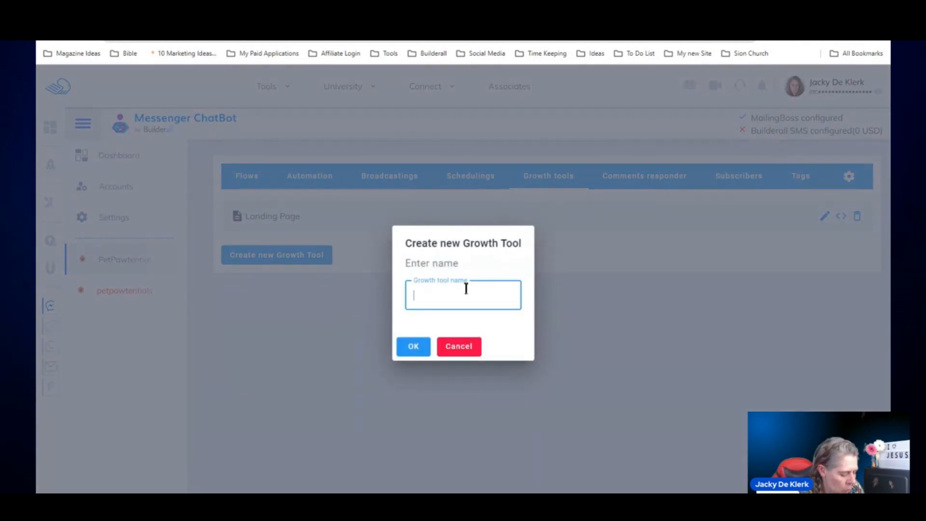
{"action": "type", "text": "messeng"}
{"action": "key", "text": "BackSpace"}
{"action": "key", "text": "BackSpace"}
{"action": "key", "text": "BackSpace"}
{"action": "key", "text": "BackSpace"}
{"action": "key", "text": "BackSpace"}
{"action": "key", "text": "BackSpace"}
{"action": "key", "text": "BackSpace"}
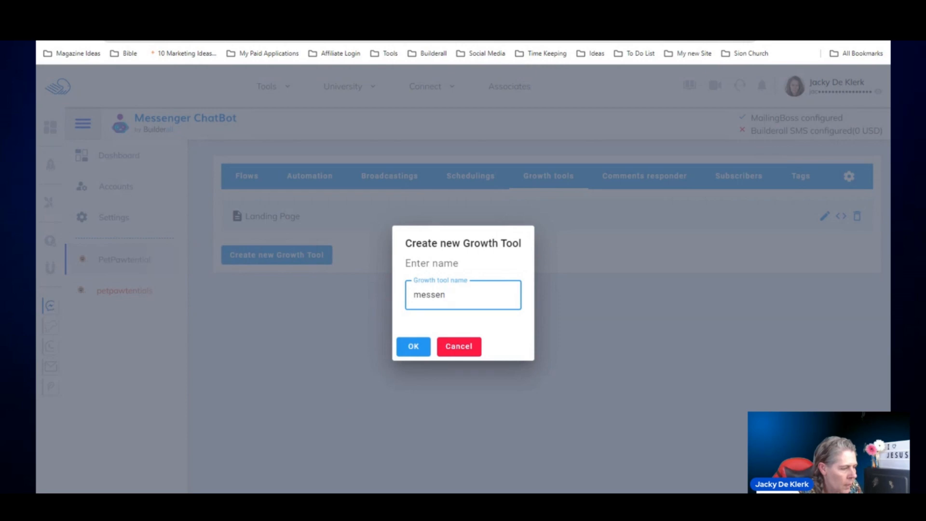
{"action": "type", "text": "Messenger"}
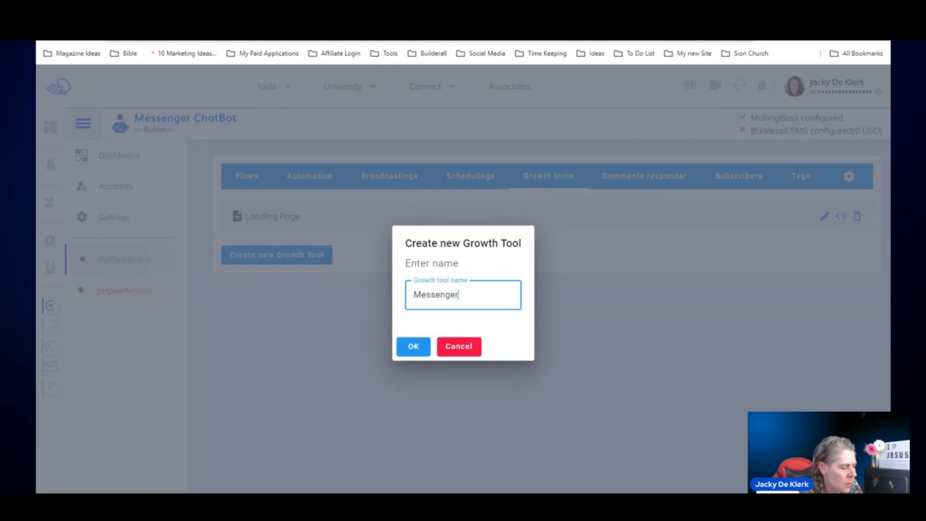
{"action": "left_click", "coordinate": [413, 346]}
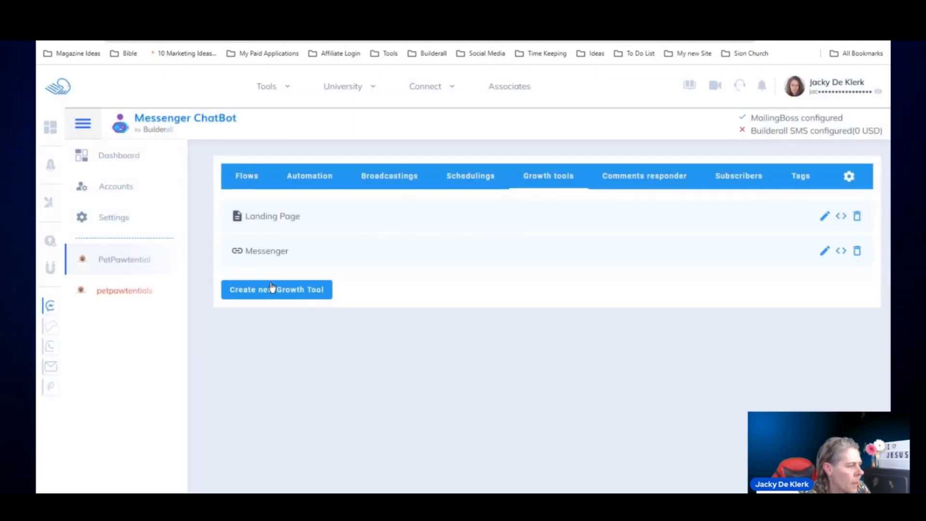
Edit the Messenger growth tool and set Launch as the flow to start after the URL is opened
{"action": "left_click", "coordinate": [824, 250]}
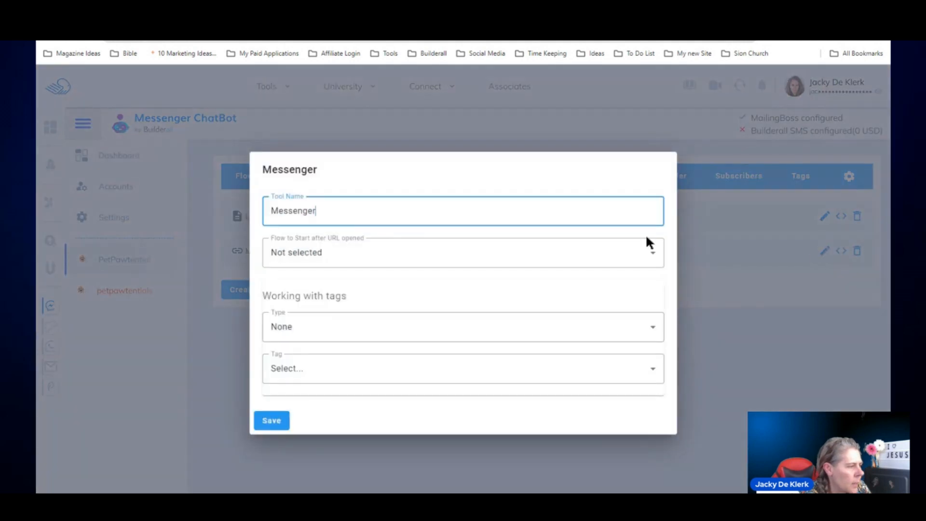
{"action": "left_click", "coordinate": [357, 251]}
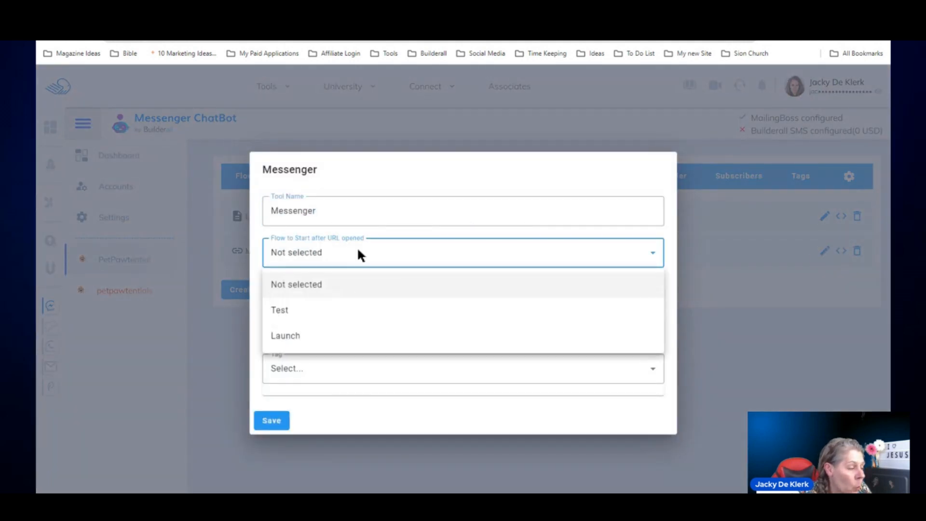
{"action": "left_click", "coordinate": [297, 334]}
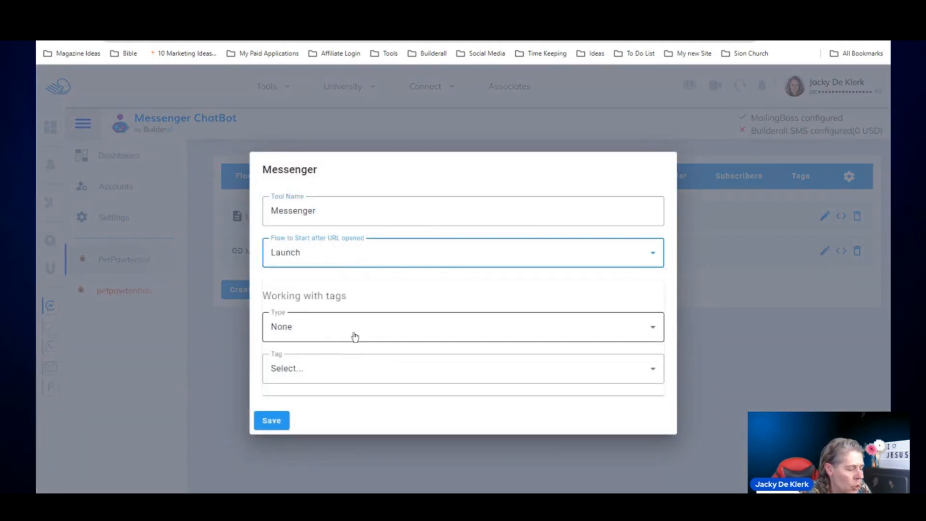
Select the ebook tag for the Messenger growth tool, leaving the tag type at None, and save it
{"action": "left_click", "coordinate": [384, 331]}
{"action": "left_click", "coordinate": [384, 330]}
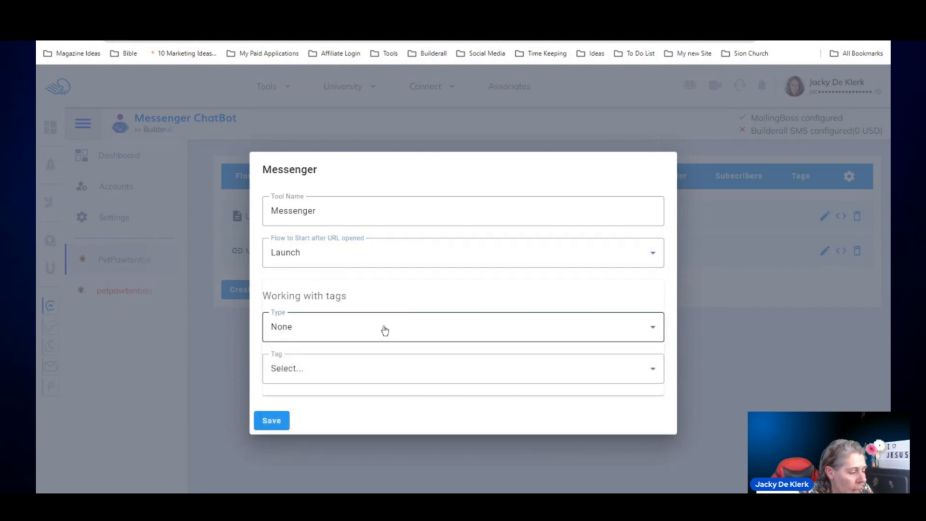
{"action": "left_click", "coordinate": [378, 368]}
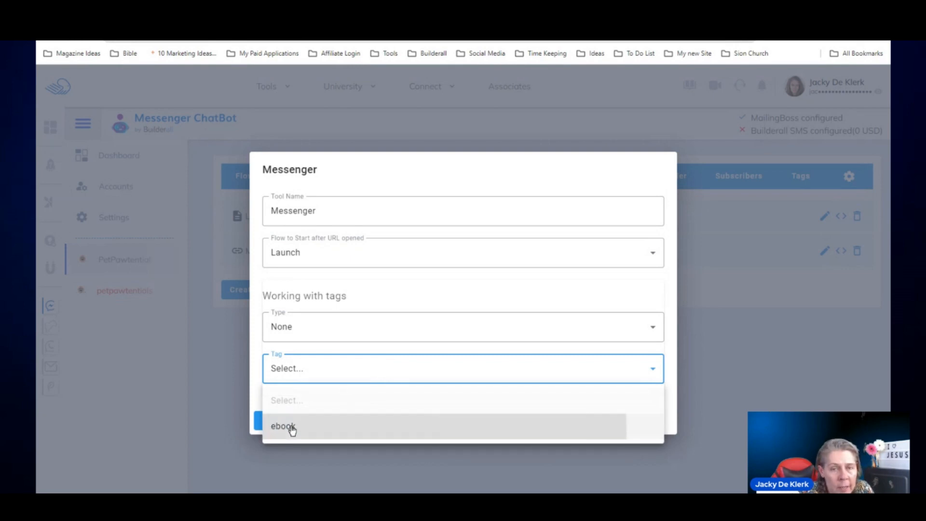
{"action": "left_click", "coordinate": [292, 430]}
{"action": "left_click", "coordinate": [273, 423]}
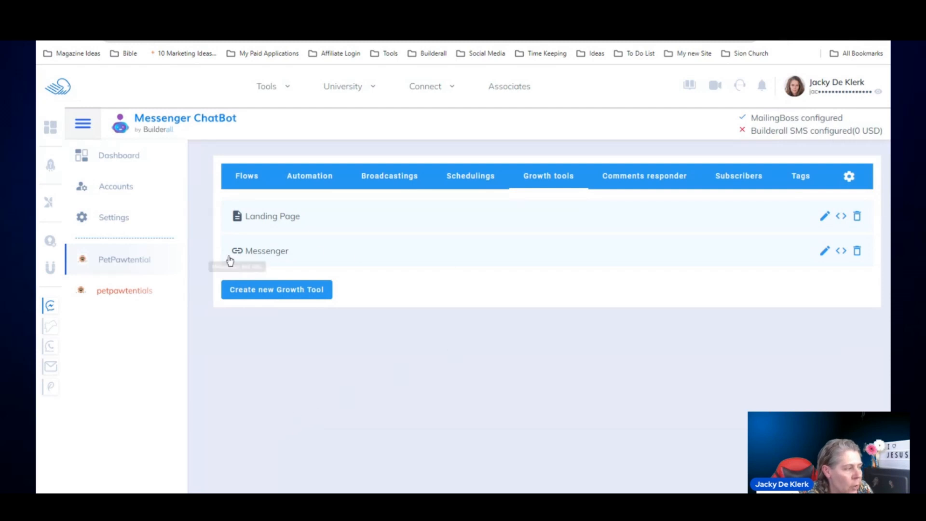
Create a new growth tool of the Chat for Website type and name it "Chat Website"
{"action": "left_click", "coordinate": [290, 295]}
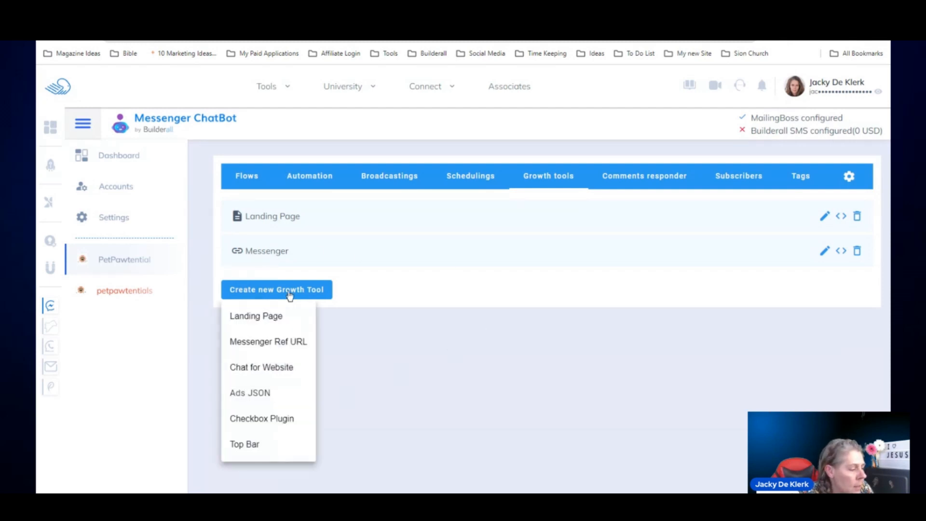
{"action": "left_click", "coordinate": [278, 366]}
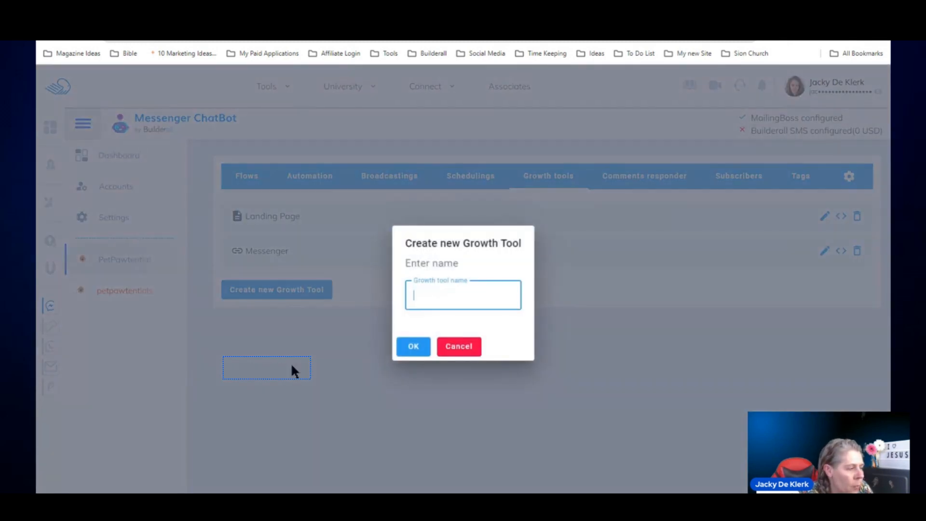
{"action": "type", "text": "Chat Website"}
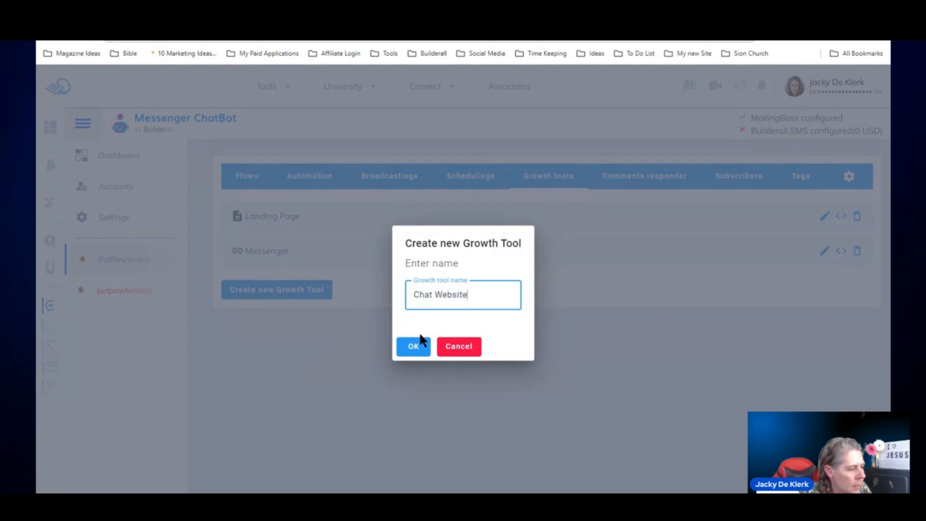
{"action": "left_click", "coordinate": [420, 345]}
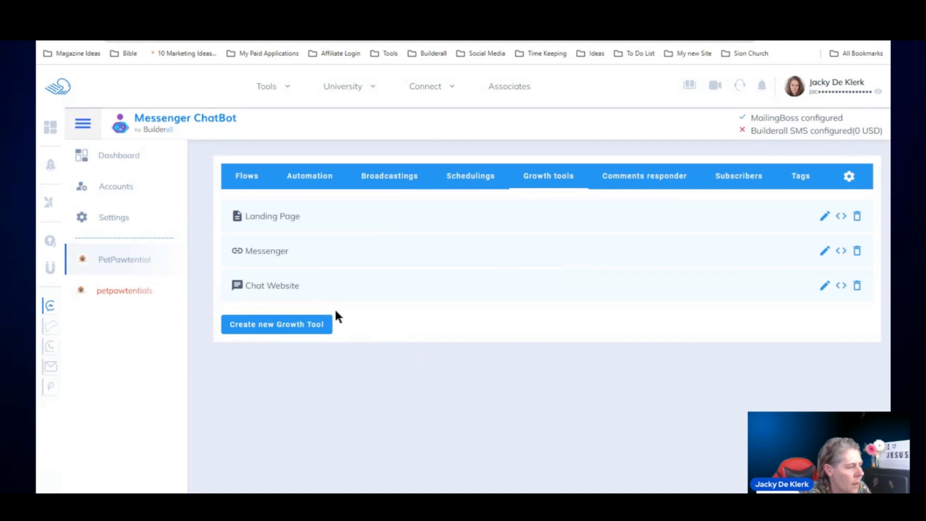
Edit the Chat Website growth tool, setting Launch as the flow to start after chat opens and the dialog appear delay to 3
{"action": "left_click", "coordinate": [823, 287]}
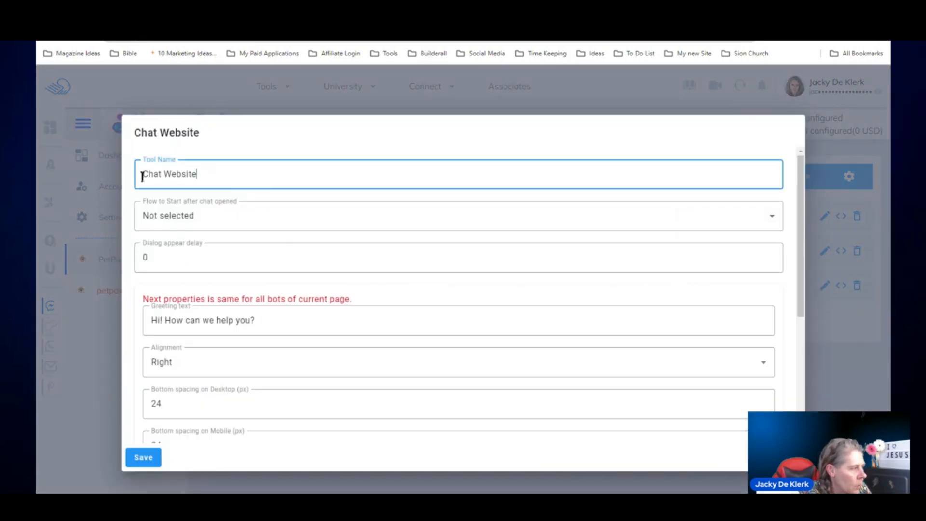
{"action": "left_click", "coordinate": [243, 215]}
{"action": "left_click", "coordinate": [171, 297]}
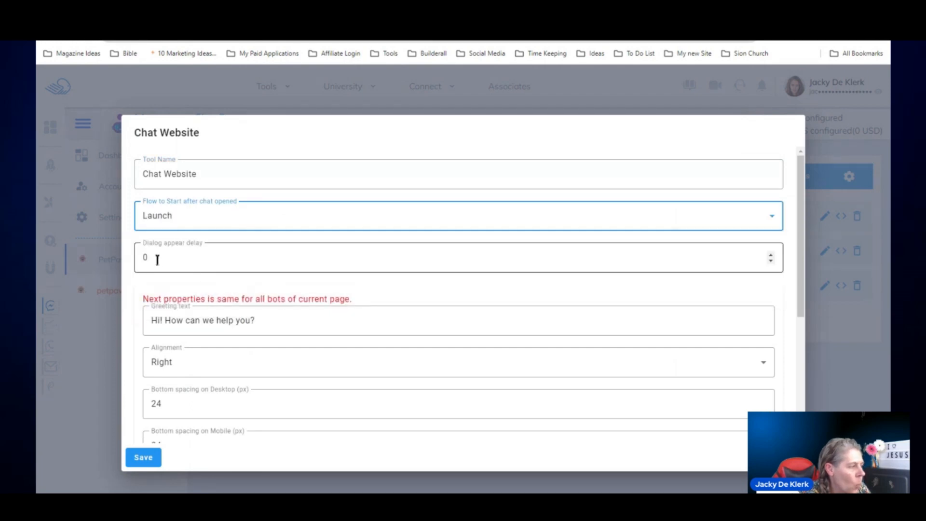
{"action": "left_click_drag", "start_coordinate": [157, 260], "coordinate": [135, 265]}
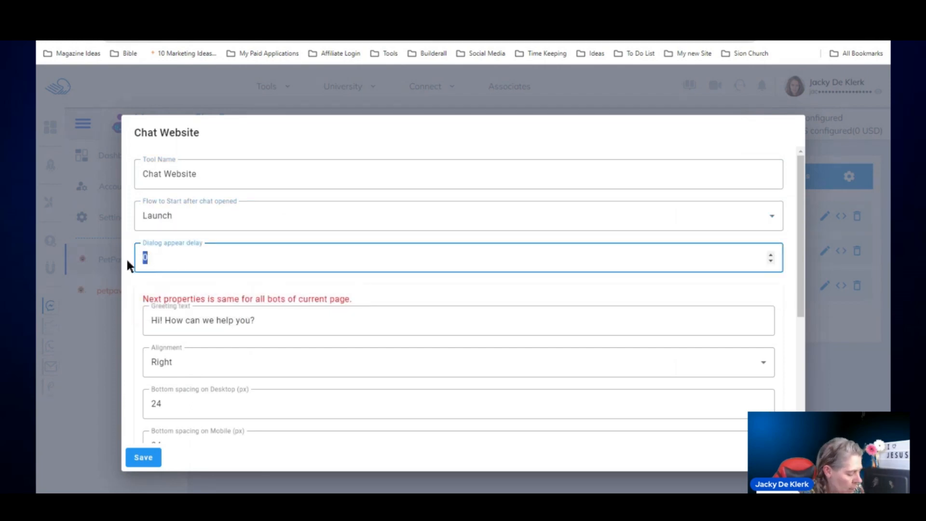
{"action": "left_click", "coordinate": [392, 277]}
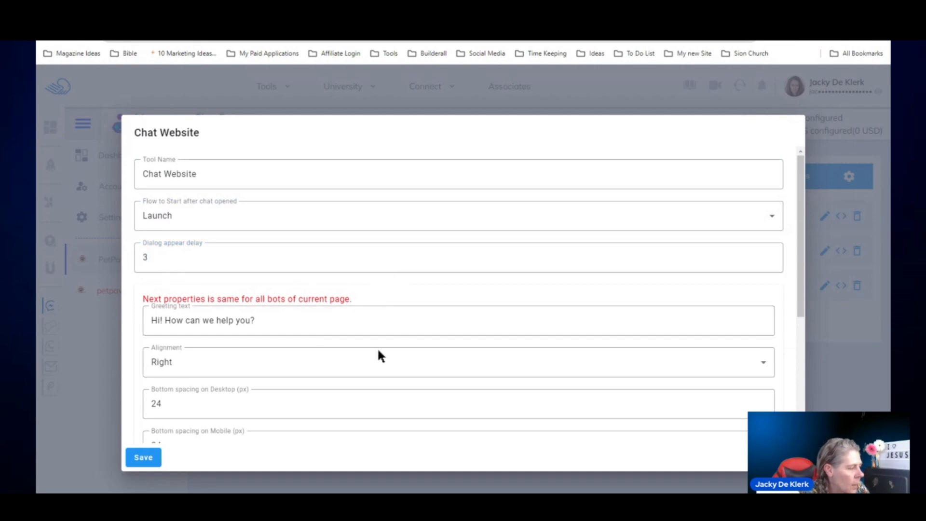
Review the greeting and display settings of the Chat Website tool, set its displayed label to Chat, and save
{"action": "left_click", "coordinate": [274, 321]}
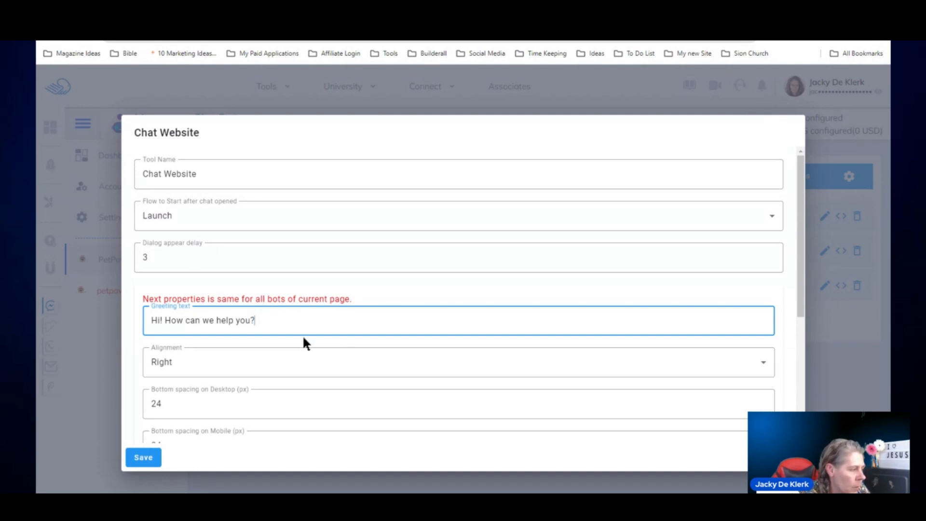
{"action": "mouse_move", "coordinate": [360, 298]}
{"action": "left_mouse_down"}
{"action": "mouse_move", "coordinate": [107, 300]}
{"action": "mouse_move", "coordinate": [371, 306]}
{"action": "left_mouse_up"}
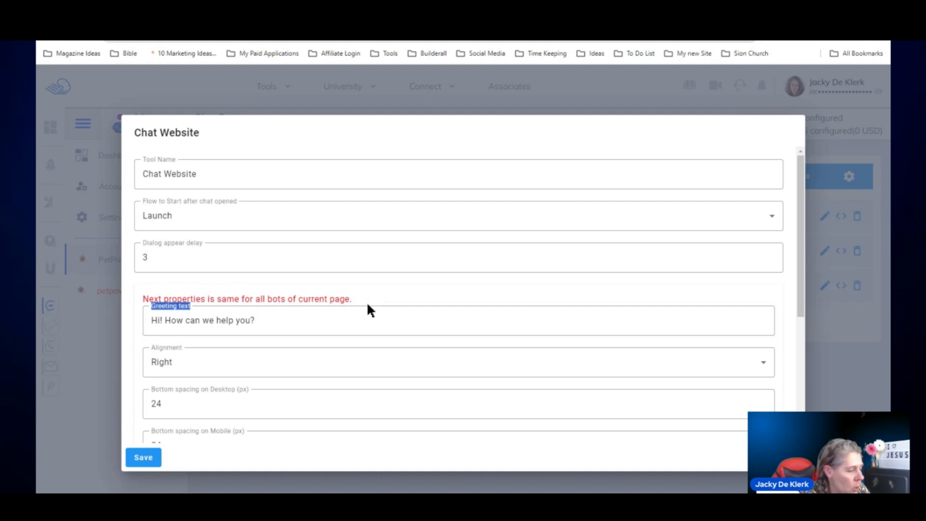
{"action": "scroll", "coordinate": [198, 369], "scroll_direction": "down", "scroll_amount": 5}
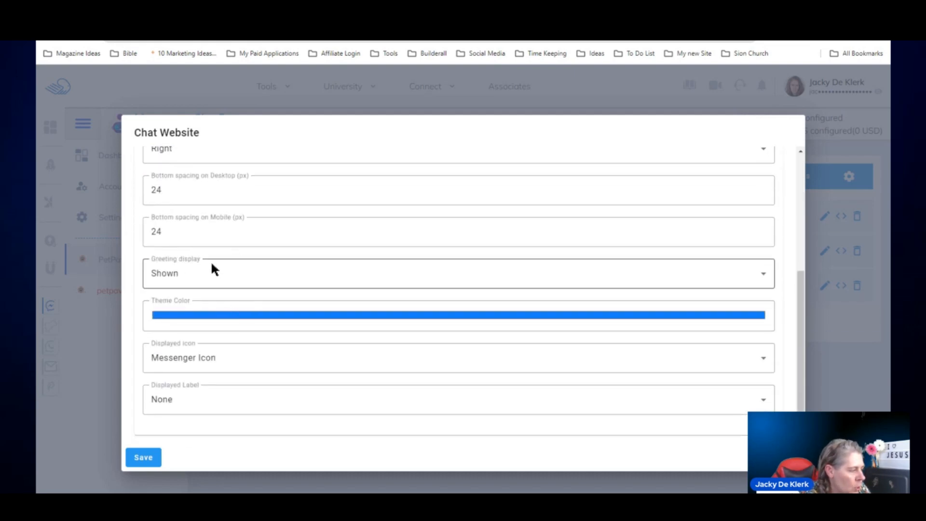
{"action": "scroll", "coordinate": [216, 264], "scroll_direction": "up", "scroll_amount": 5}
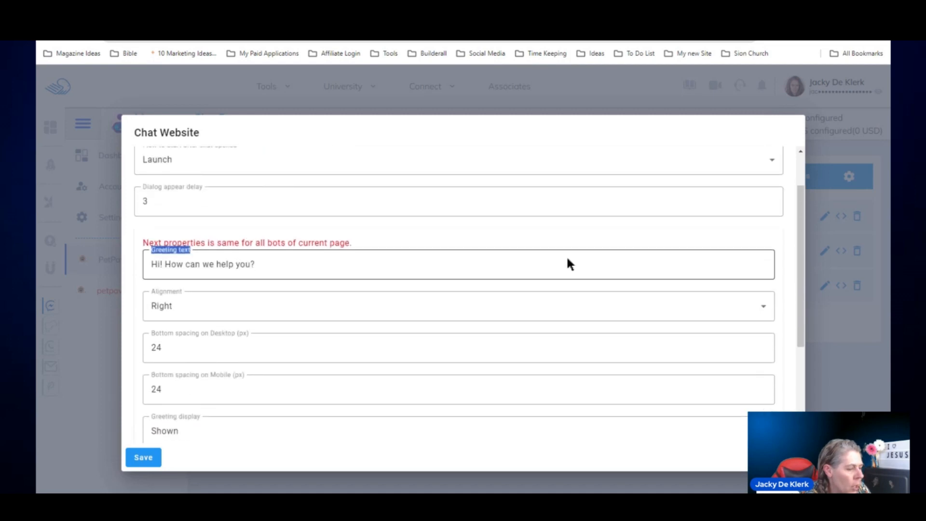
{"action": "left_click_drag", "start_coordinate": [799, 241], "coordinate": [805, 378]}
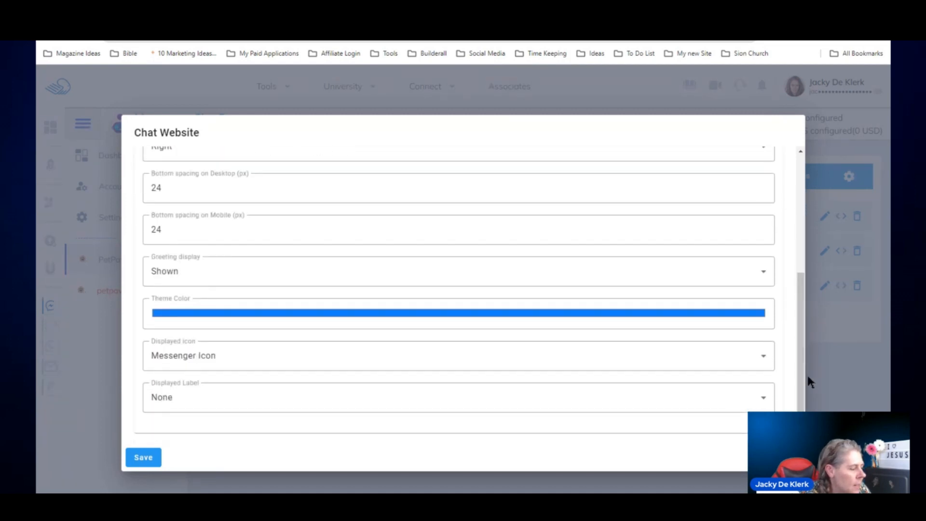
{"action": "left_click", "coordinate": [201, 403]}
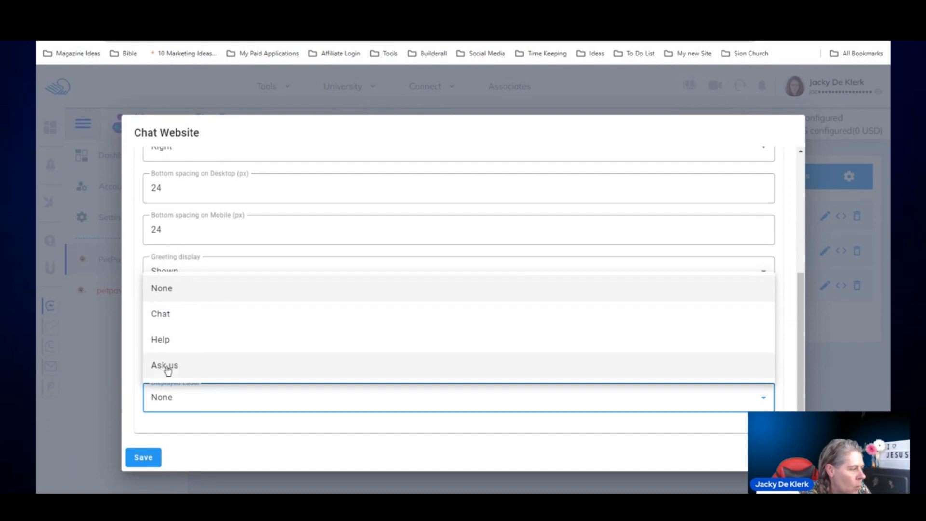
{"action": "left_click", "coordinate": [193, 314]}
{"action": "left_click", "coordinate": [159, 456]}
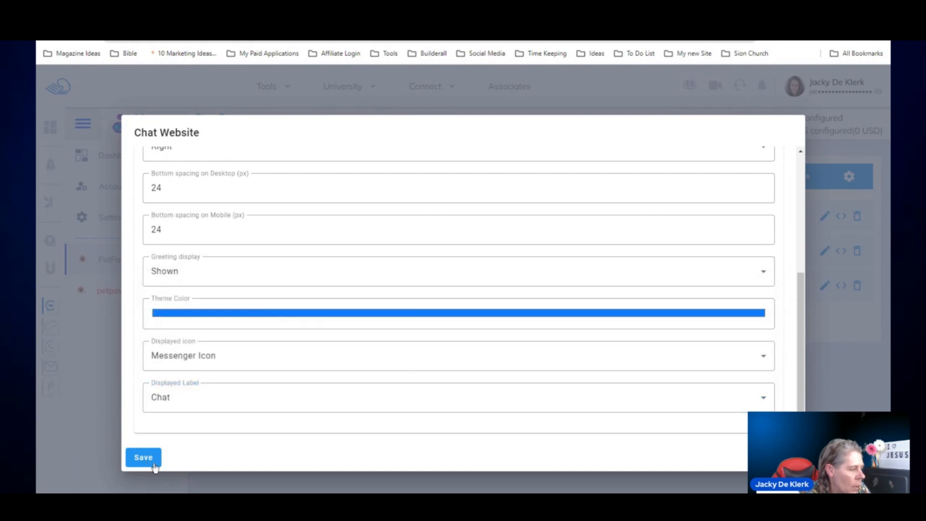
Create a new growth tool of the Ads JSON type and name it "JSON"
{"action": "left_click", "coordinate": [263, 330]}
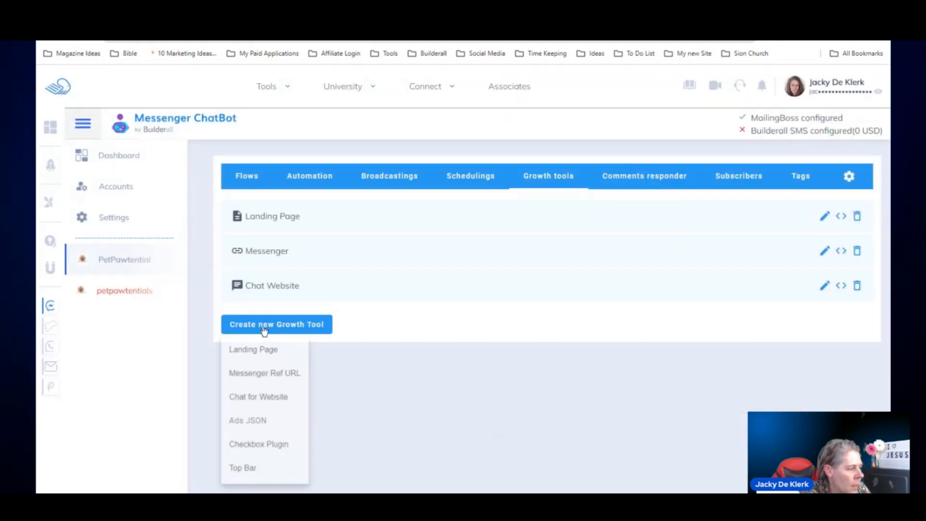
{"action": "left_click", "coordinate": [269, 428]}
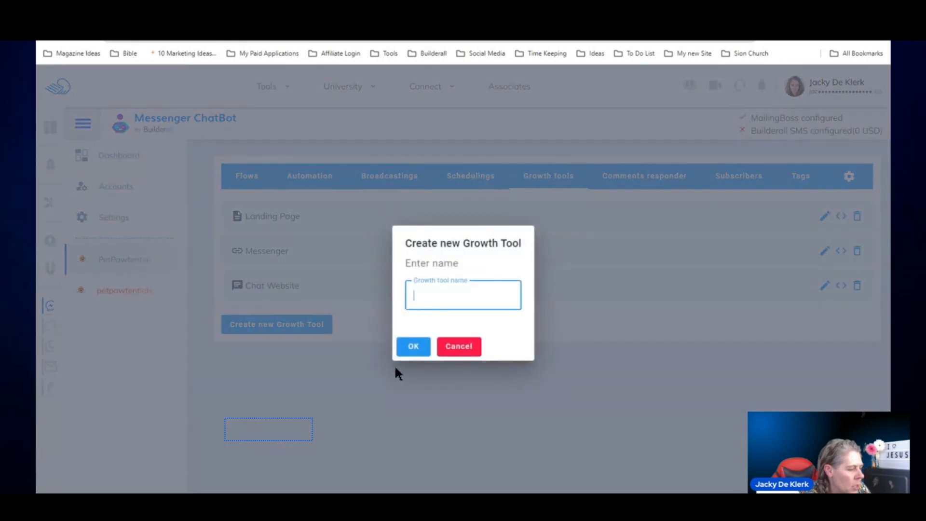
{"action": "type", "text": "JSON"}
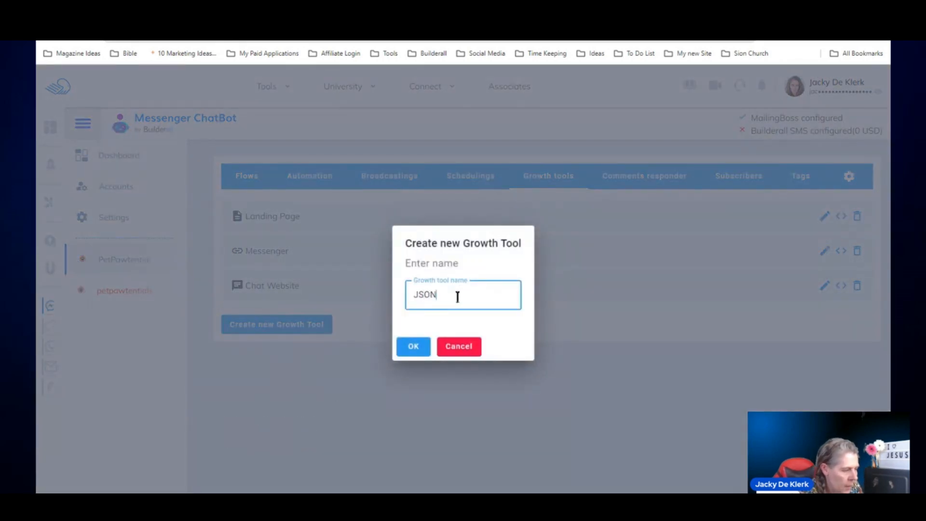
{"action": "left_click", "coordinate": [418, 347]}
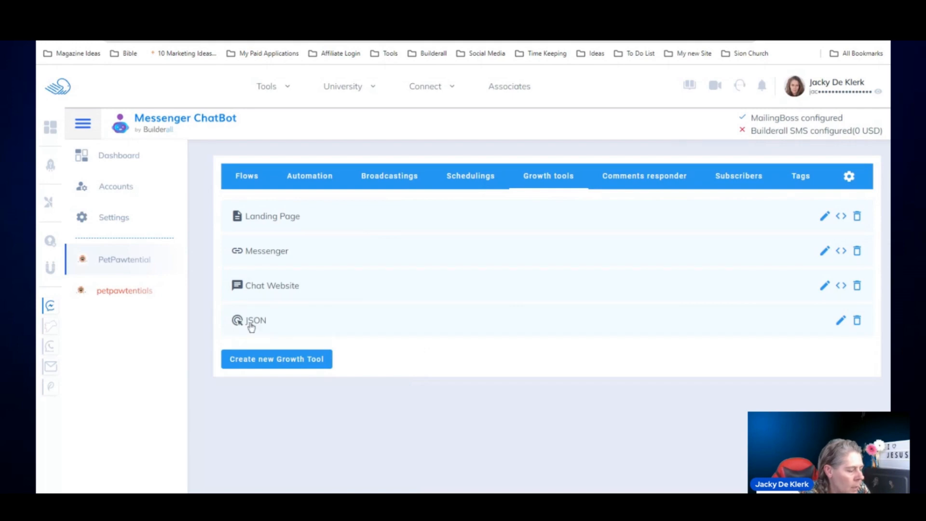
Edit the JSON growth tool, set its flow to Launch to generate the JSON data, and save it
{"action": "left_click", "coordinate": [840, 320]}
{"action": "left_click", "coordinate": [343, 258]}
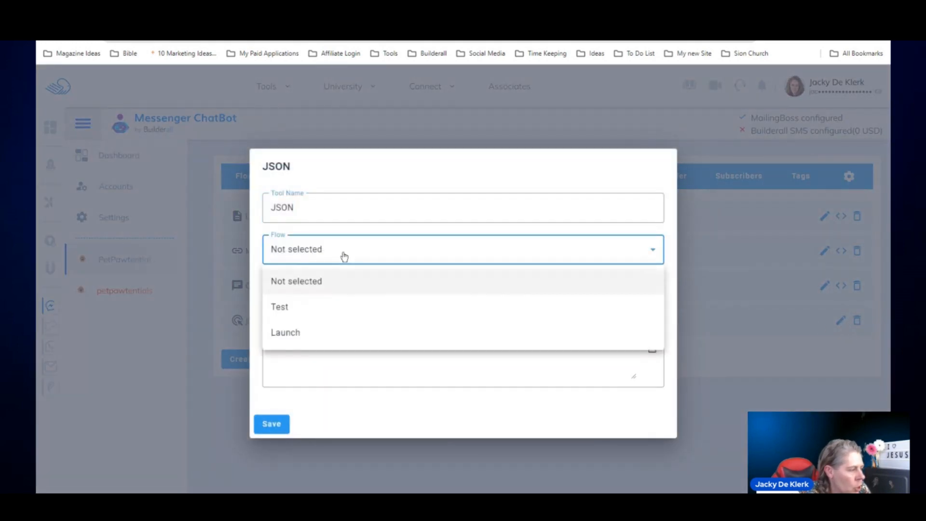
{"action": "left_click", "coordinate": [302, 331]}
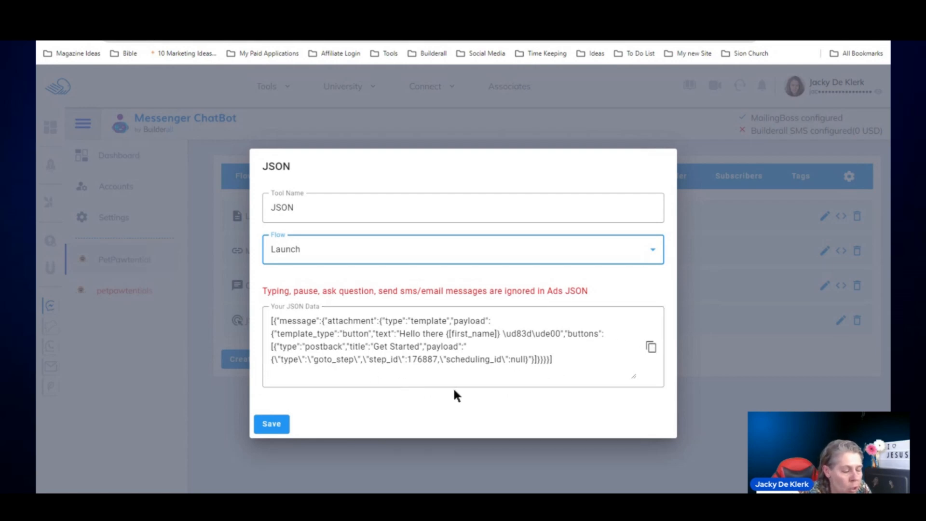
{"action": "left_click", "coordinate": [271, 424]}
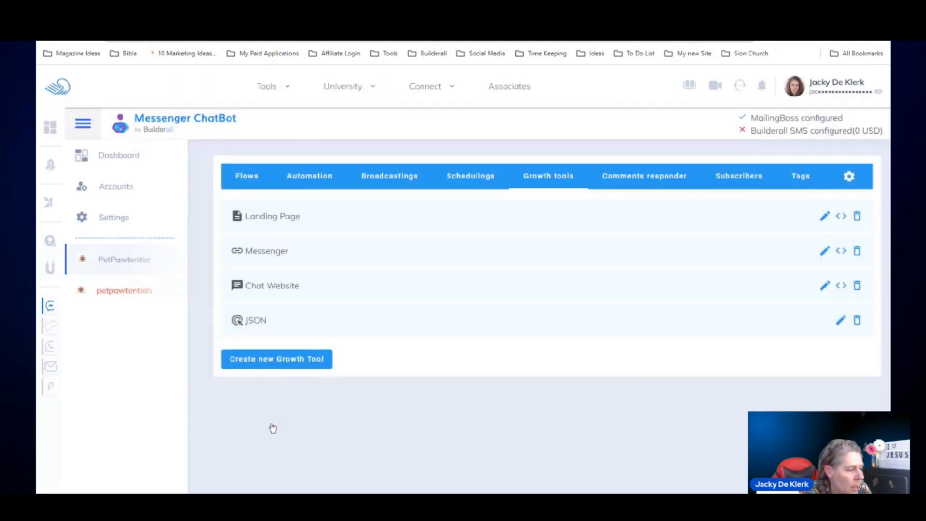
Create a new growth tool of the Checkbox Plugin type and name it "Plugin"
{"action": "left_click", "coordinate": [296, 365]}
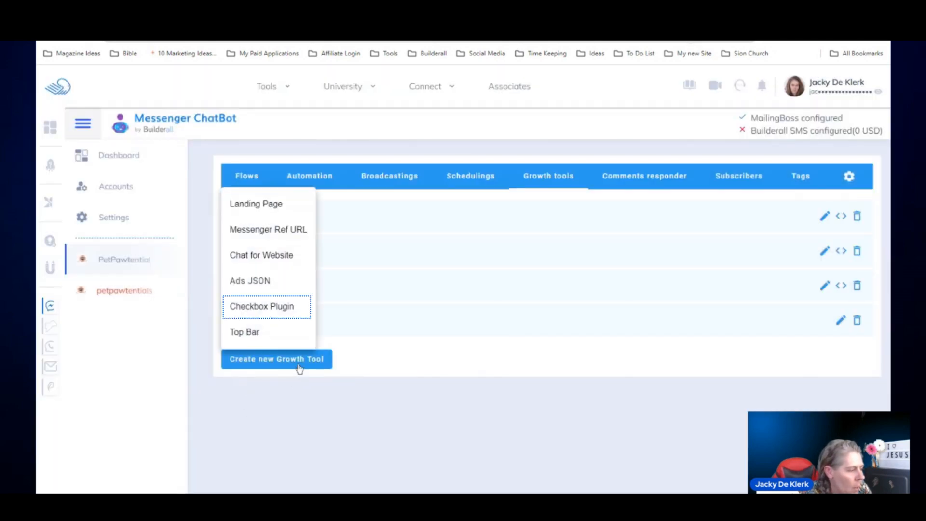
{"action": "left_click", "coordinate": [269, 309]}
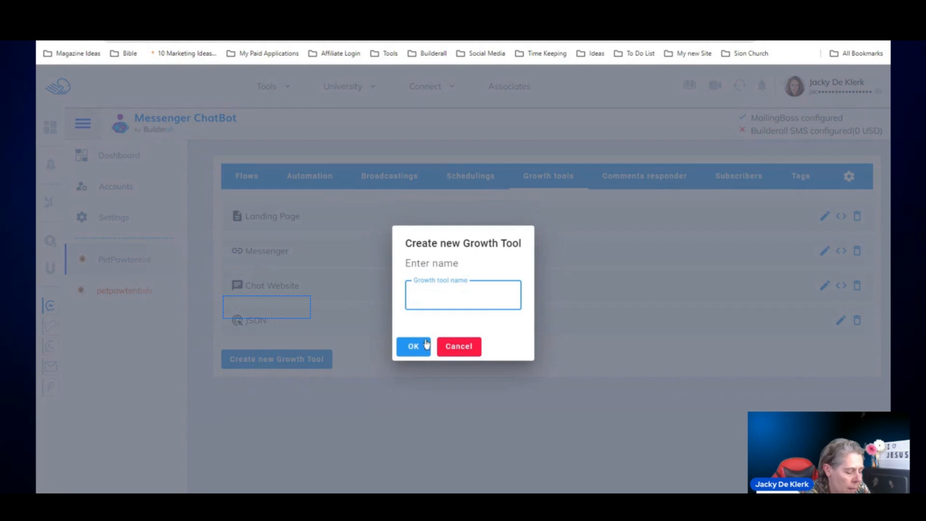
{"action": "type", "text": "Plugin"}
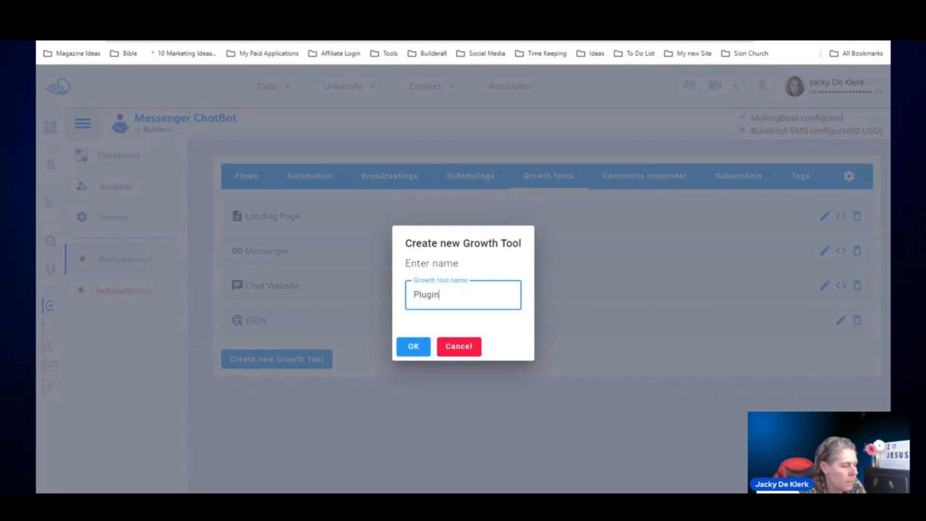
{"action": "left_click", "coordinate": [417, 347]}
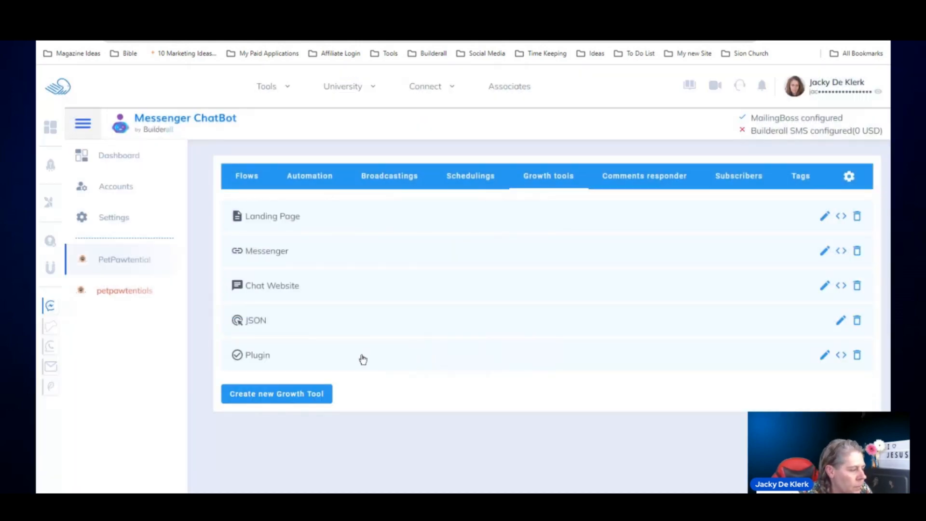
Edit the Plugin growth tool, setting the plugin size to Large and the flow after the button to Launch, and save
{"action": "left_click", "coordinate": [823, 356]}
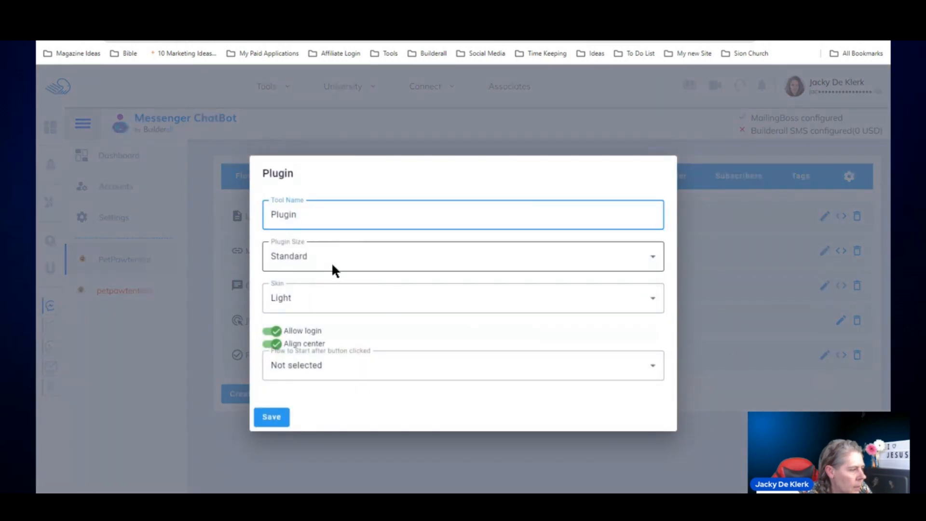
{"action": "left_click", "coordinate": [342, 259]}
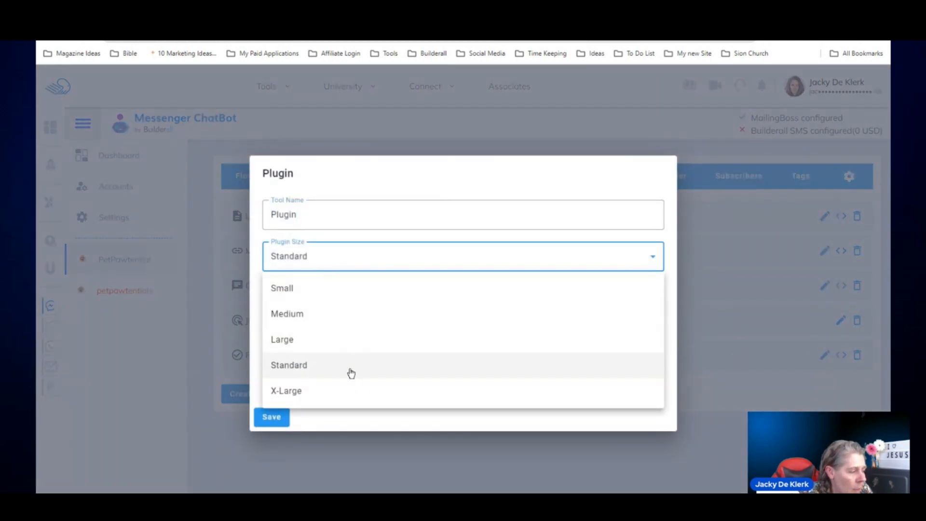
{"action": "left_click", "coordinate": [314, 338]}
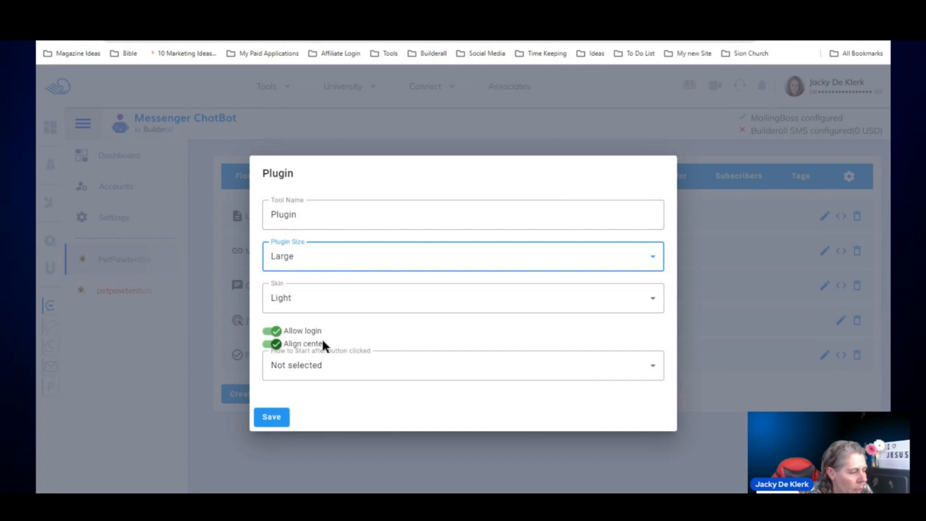
{"action": "left_click", "coordinate": [380, 371]}
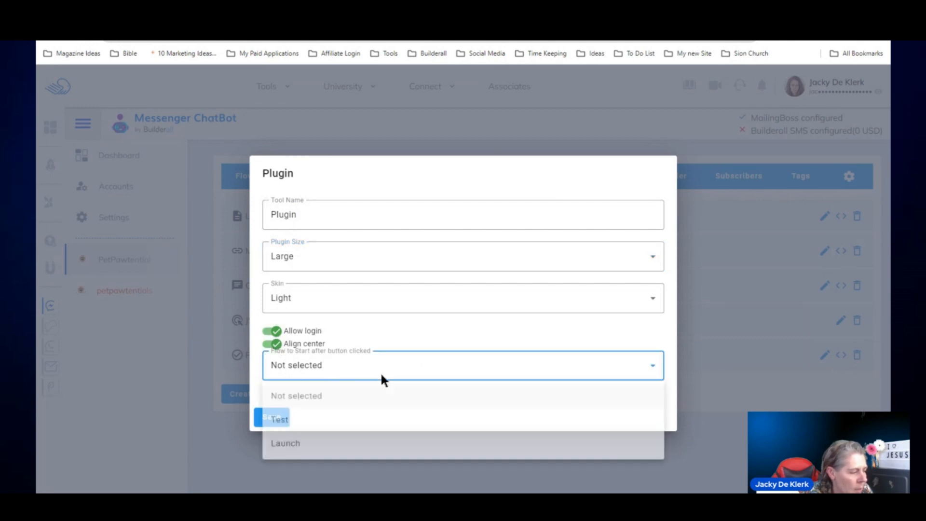
{"action": "left_click", "coordinate": [299, 448]}
{"action": "left_click", "coordinate": [270, 421]}
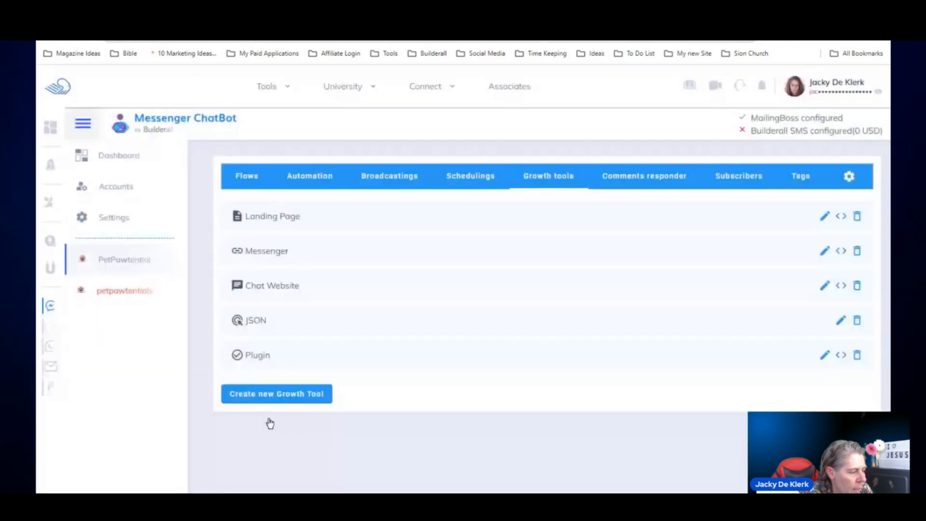
Create a new growth tool of the Top Bar type and name it "Top Bar"
{"action": "left_click", "coordinate": [299, 404]}
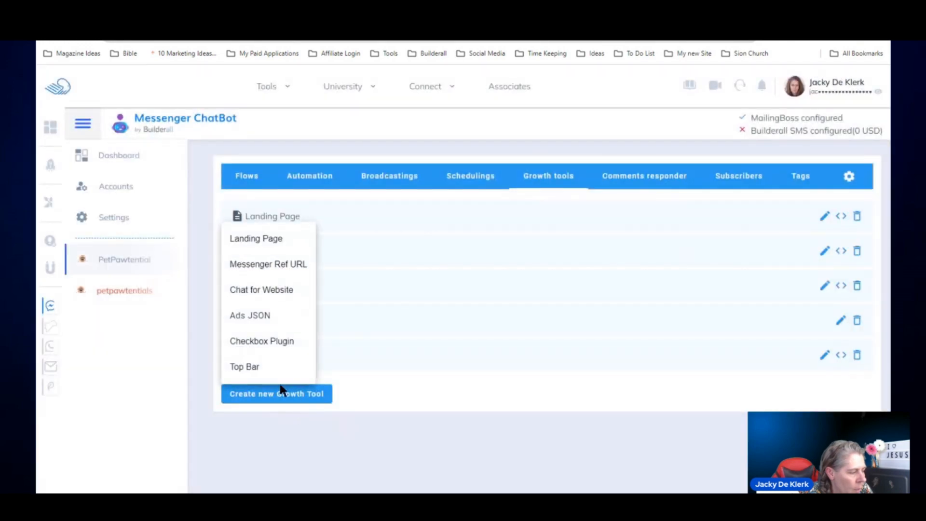
{"action": "left_click", "coordinate": [258, 369]}
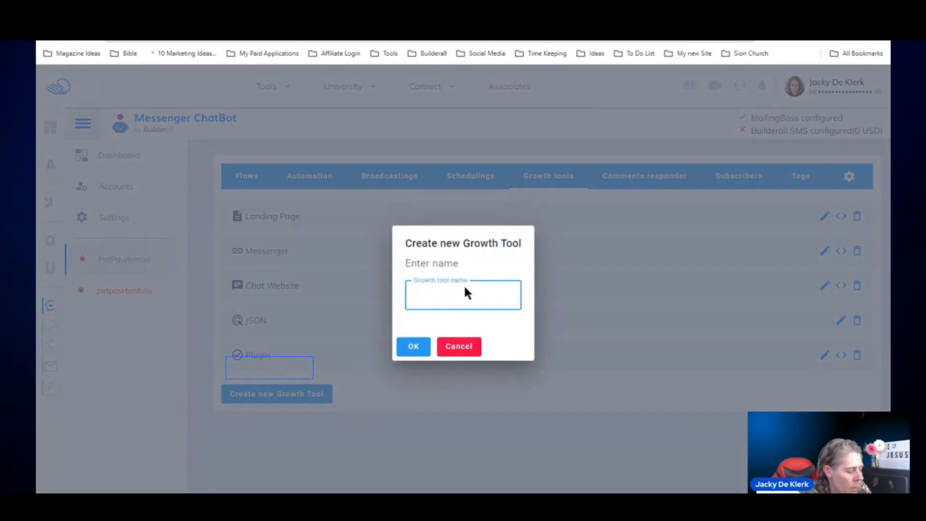
{"action": "type", "text": "Top Bar"}
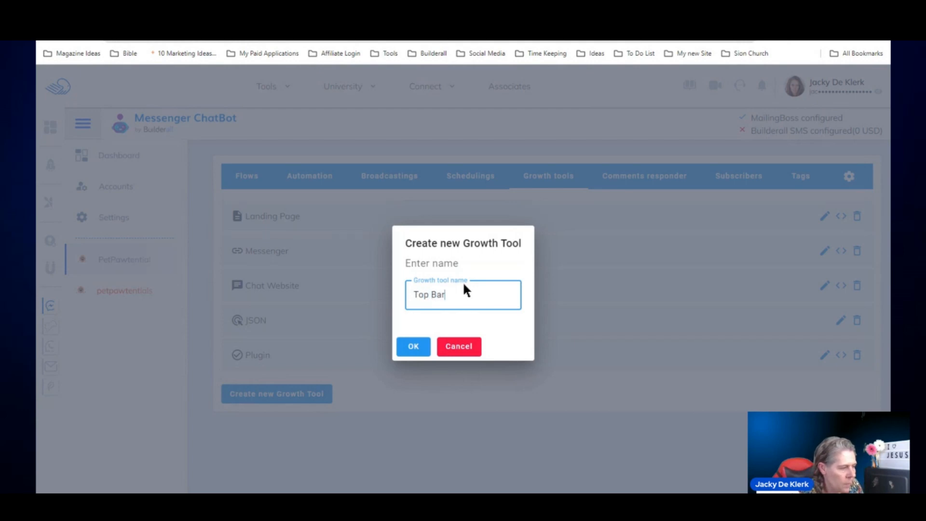
{"action": "left_click", "coordinate": [423, 348]}
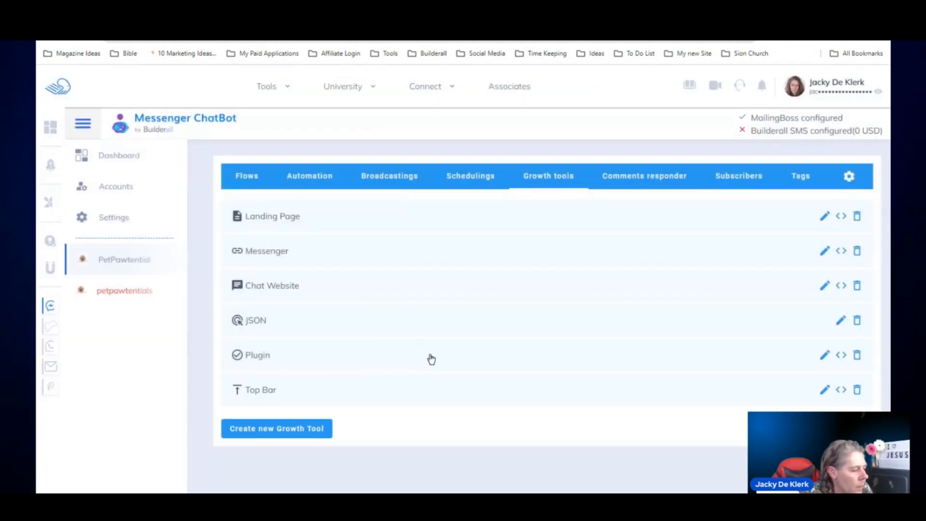
Open the Top Bar growth tool for editing and examine its initial state and submit action options, including button size, display timing, titles and colours
{"action": "left_click", "coordinate": [824, 391]}
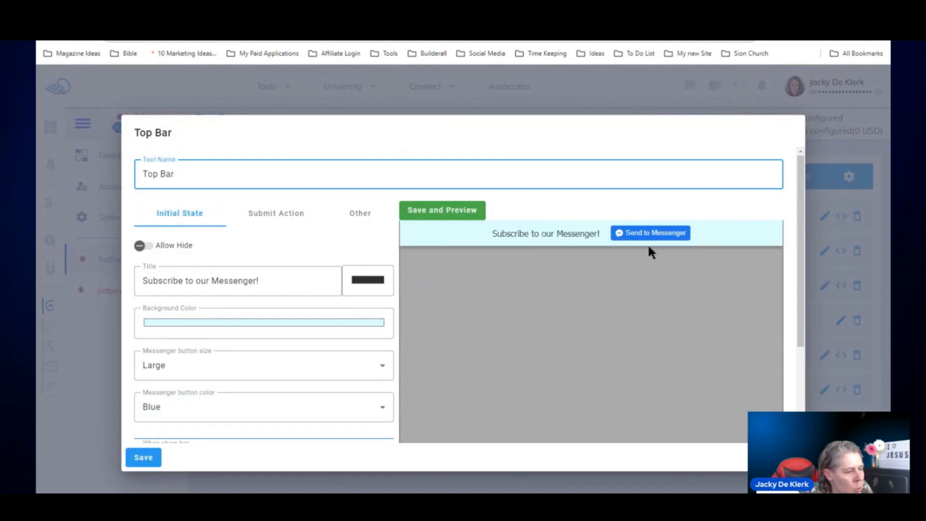
{"action": "left_click", "coordinate": [140, 246]}
{"action": "left_click", "coordinate": [140, 246]}
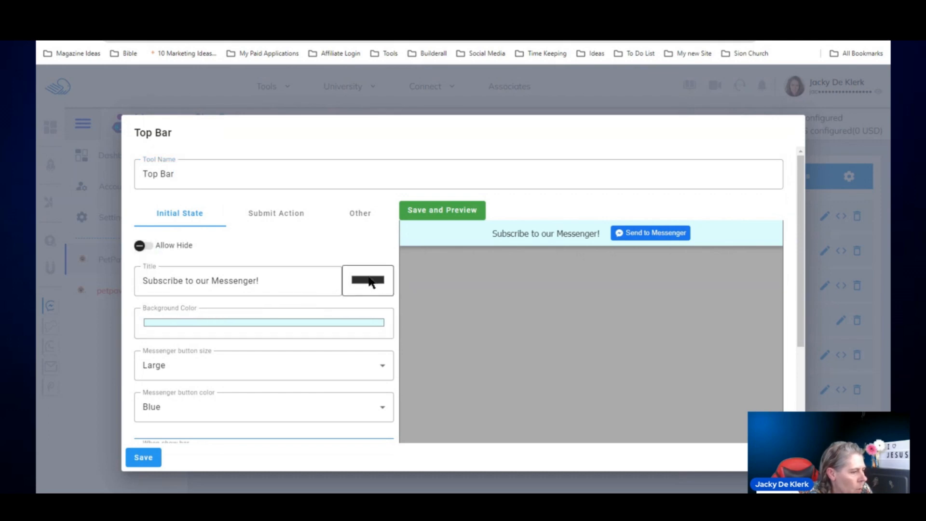
{"action": "left_click_drag", "start_coordinate": [491, 233], "coordinate": [584, 233]}
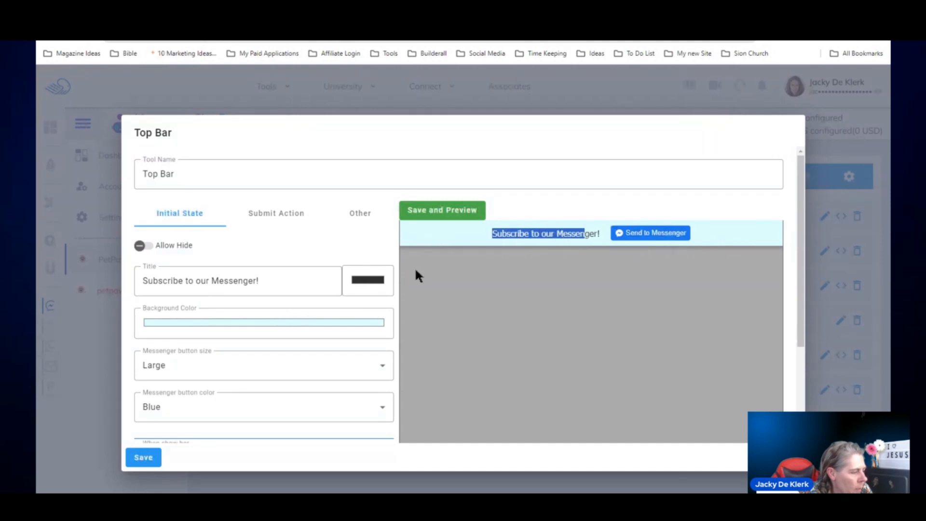
{"action": "left_click", "coordinate": [382, 368]}
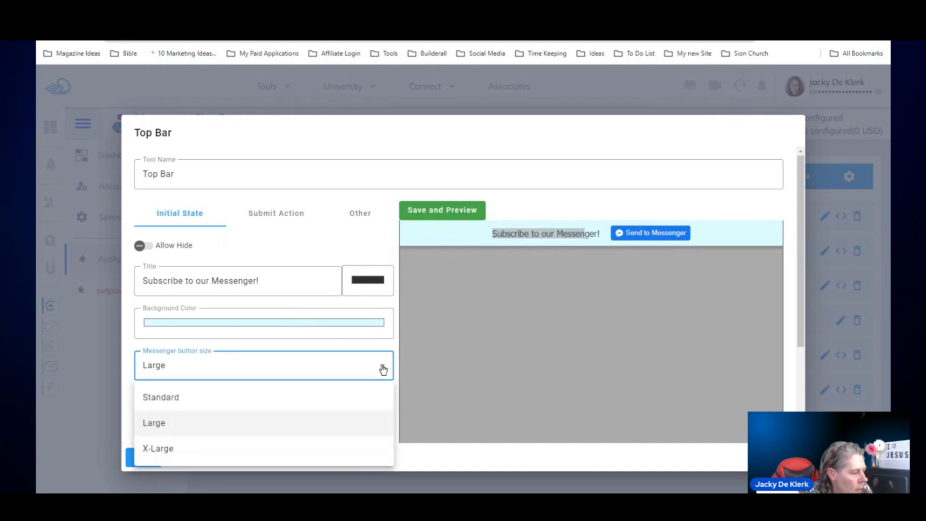
{"action": "left_click", "coordinate": [383, 369]}
{"action": "scroll", "coordinate": [386, 373], "scroll_direction": "down", "scroll_amount": 1}
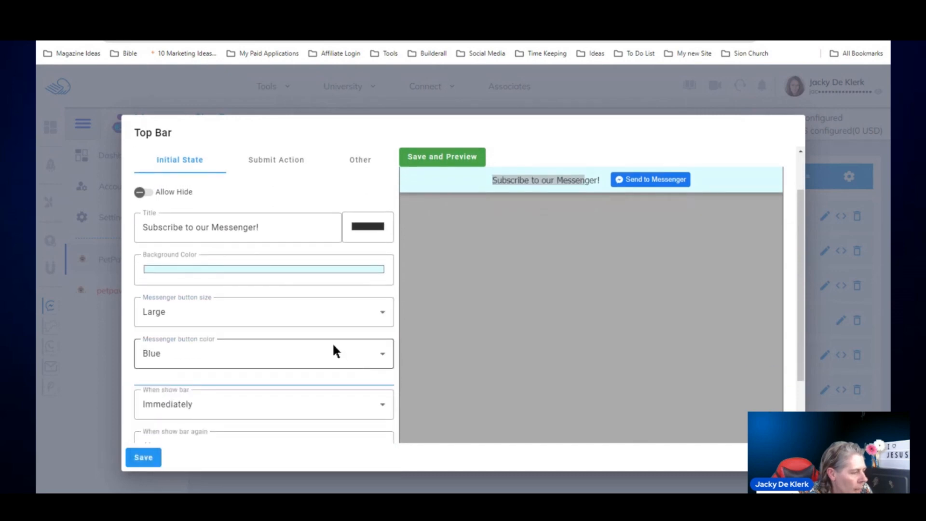
{"action": "scroll", "coordinate": [336, 355], "scroll_direction": "down", "scroll_amount": 1}
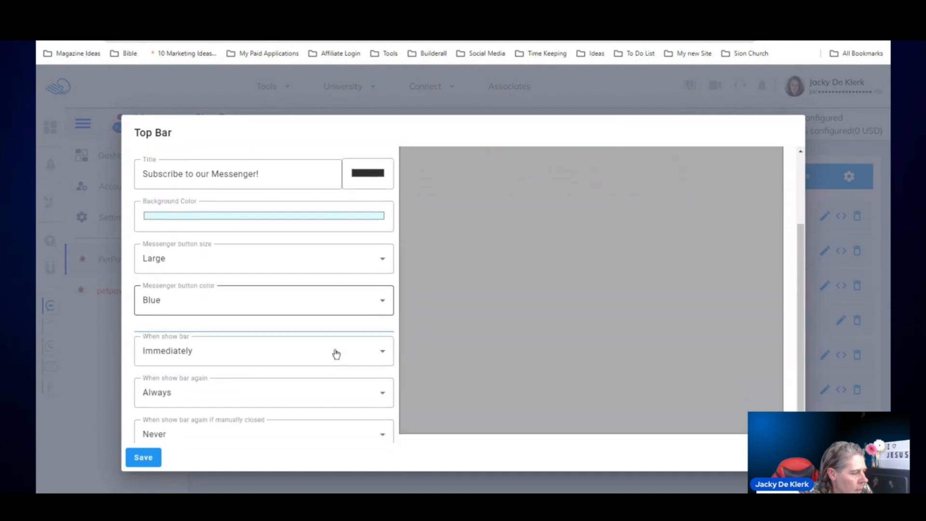
{"action": "left_click", "coordinate": [238, 357]}
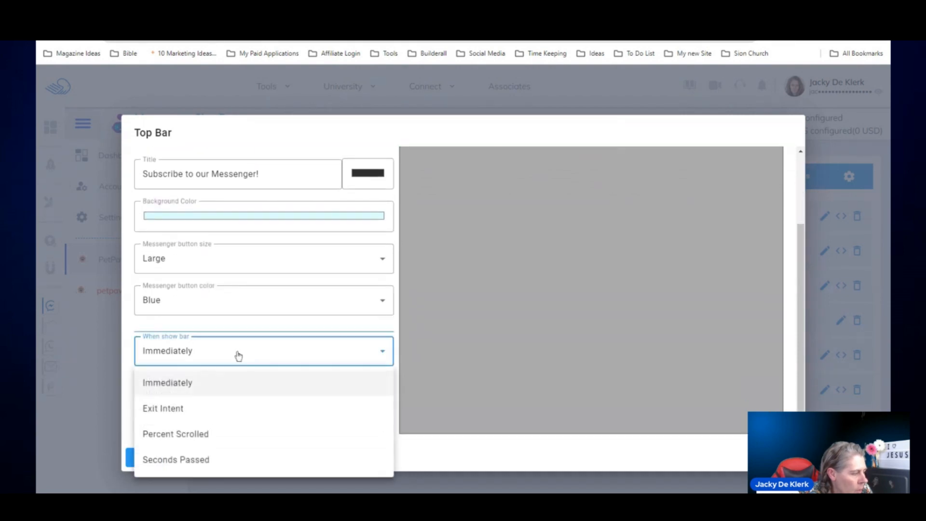
{"action": "left_click", "coordinate": [238, 356]}
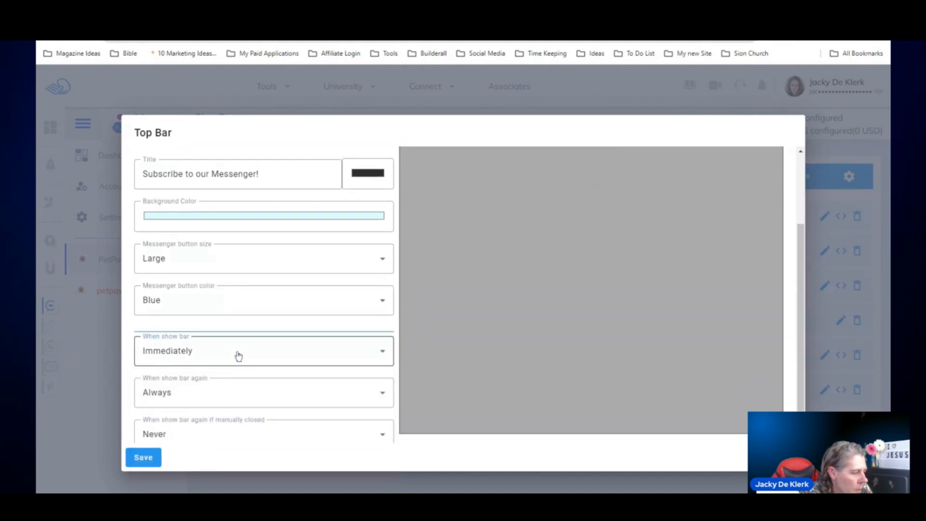
{"action": "scroll", "coordinate": [252, 380], "scroll_direction": "down", "scroll_amount": 1}
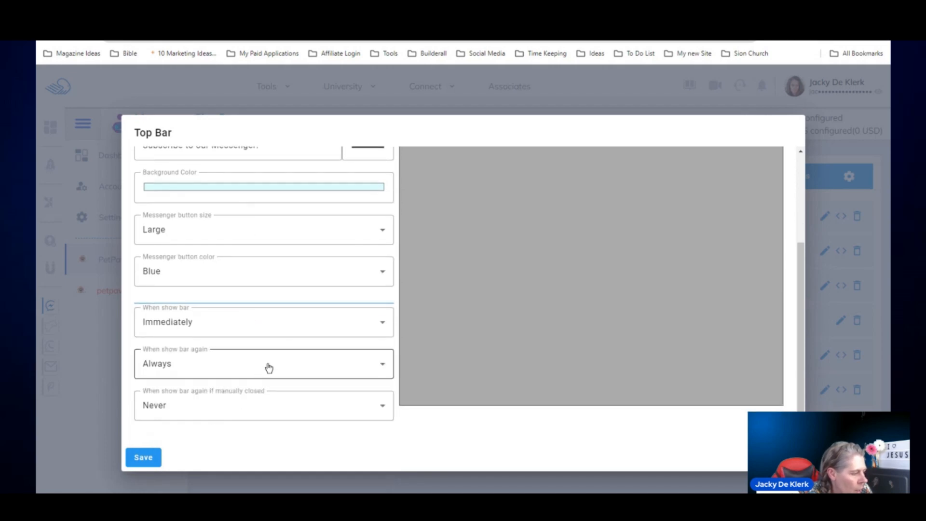
{"action": "left_click", "coordinate": [268, 405]}
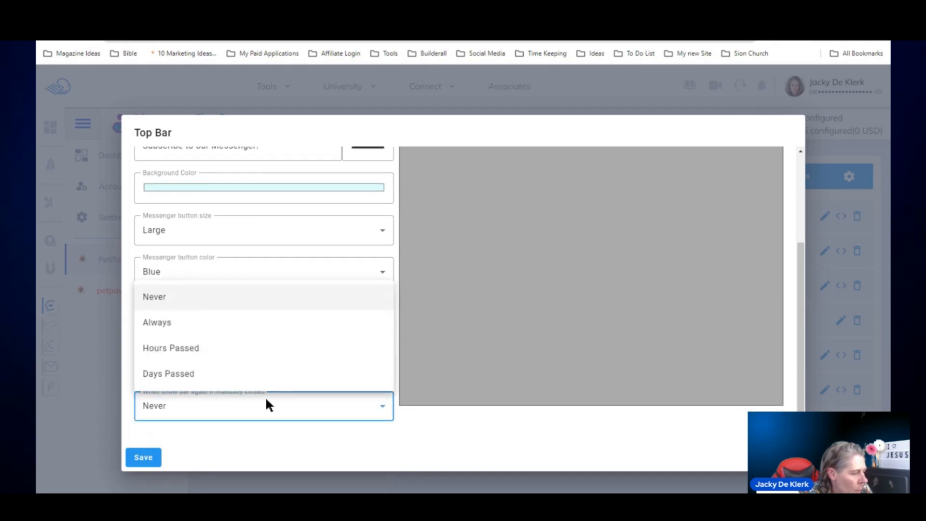
{"action": "left_click", "coordinate": [289, 415]}
{"action": "scroll", "coordinate": [467, 311], "scroll_direction": "up", "scroll_amount": 5}
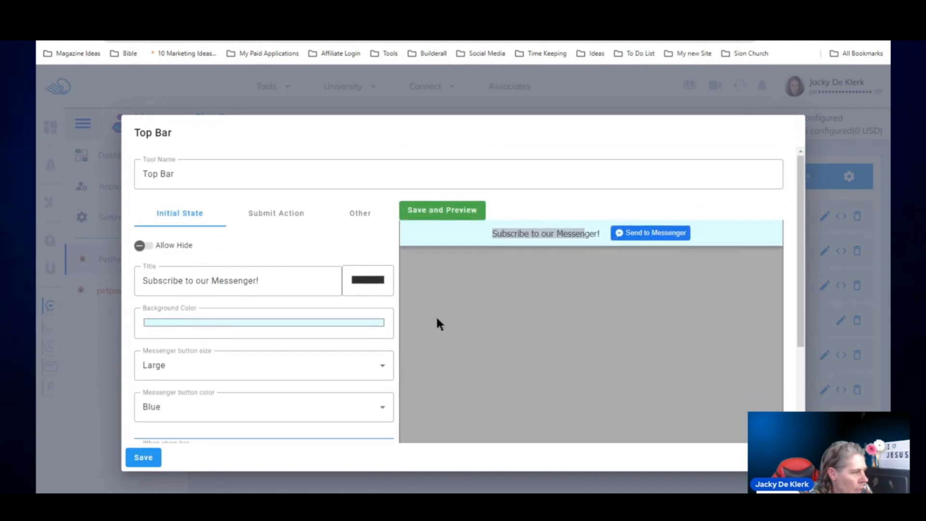
{"action": "left_click", "coordinate": [288, 227]}
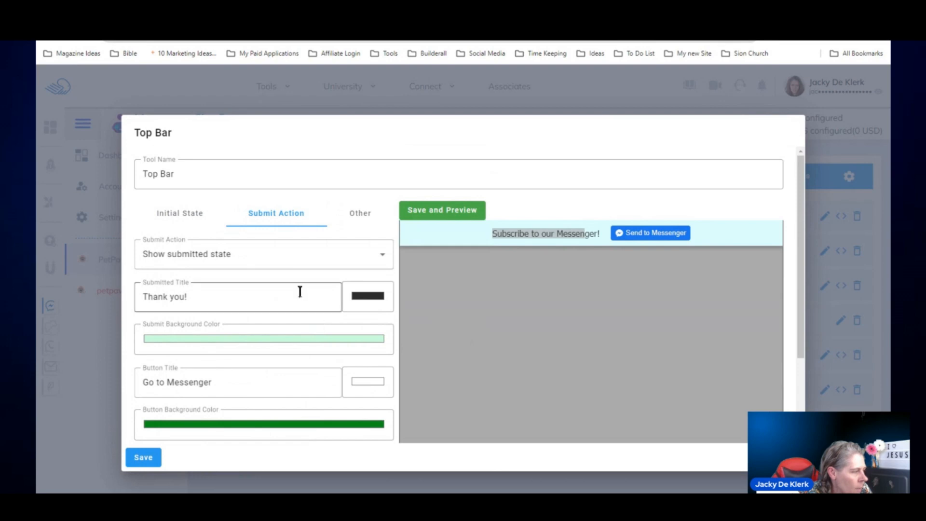
{"action": "scroll", "coordinate": [299, 292], "scroll_direction": "down", "scroll_amount": 1}
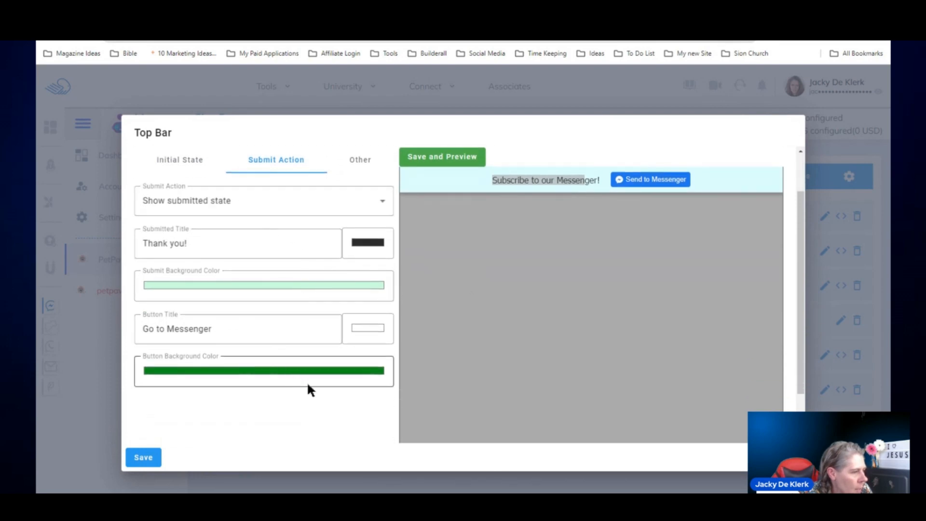
{"action": "scroll", "coordinate": [346, 320], "scroll_direction": "up", "scroll_amount": 1}
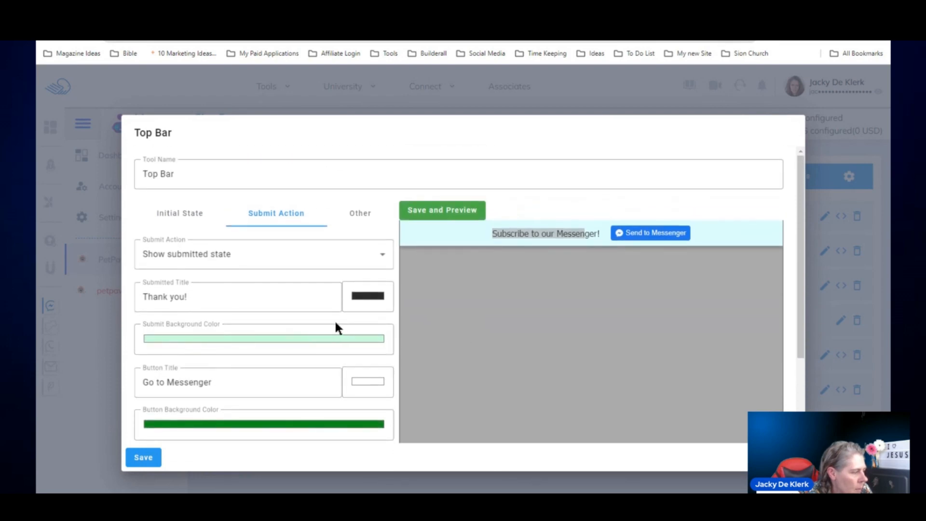
{"action": "scroll", "coordinate": [270, 366], "scroll_direction": "down", "scroll_amount": 1}
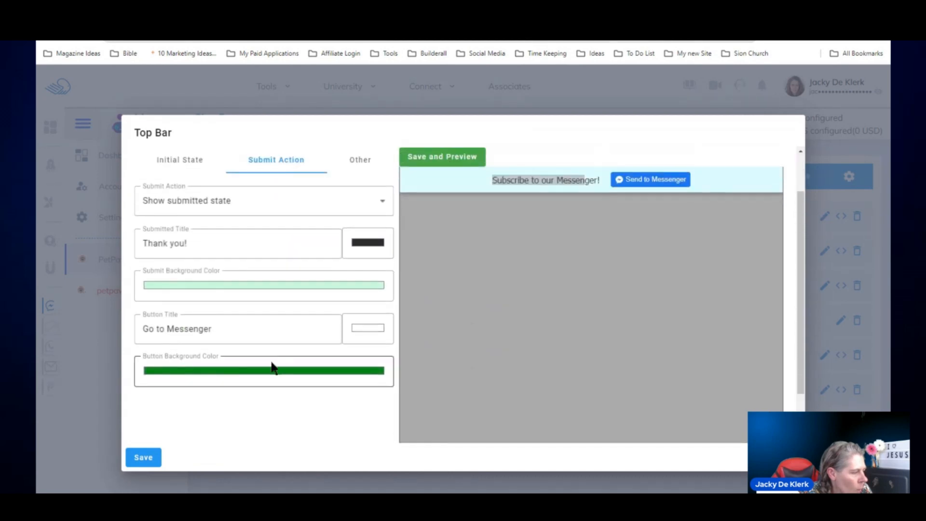
{"action": "scroll", "coordinate": [266, 363], "scroll_direction": "up", "scroll_amount": 1}
Set the Top Bar's flow to start after the button is clicked to Launch and save the tool
{"action": "left_click", "coordinate": [357, 211]}
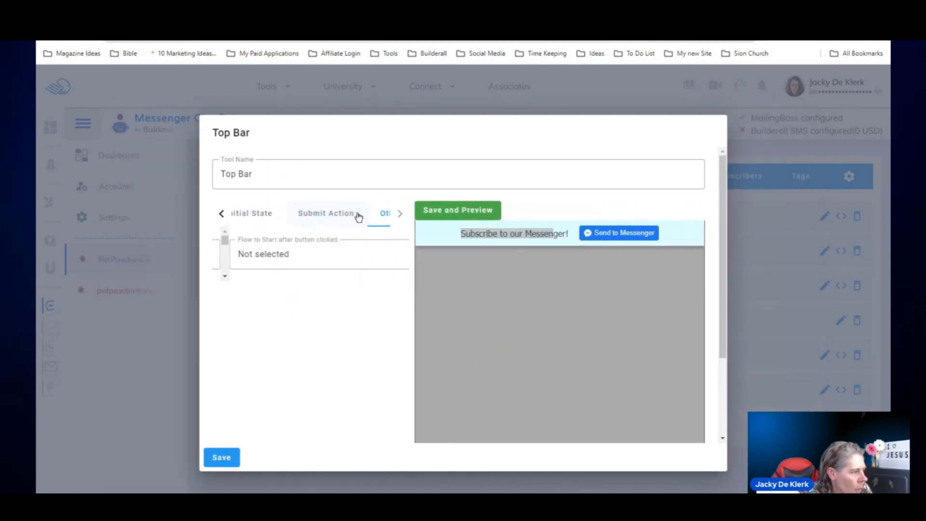
{"action": "left_click", "coordinate": [326, 252]}
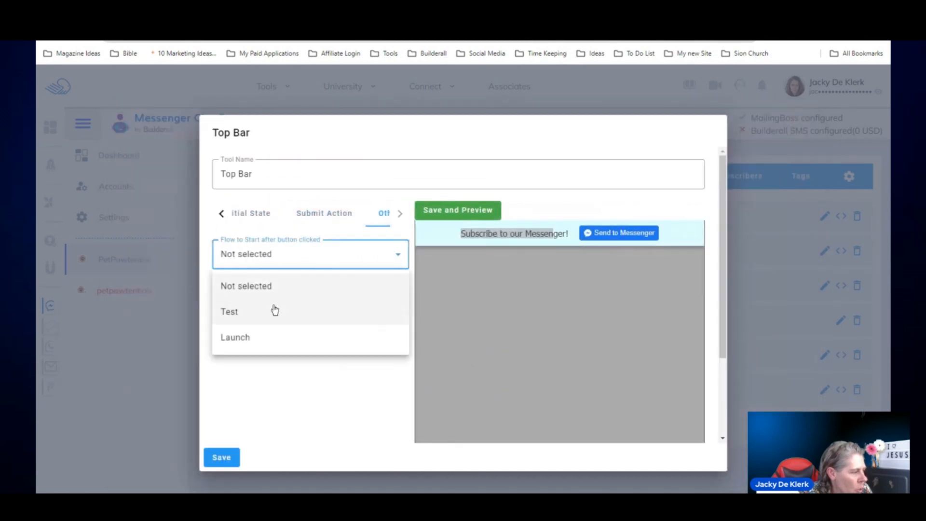
{"action": "left_click", "coordinate": [239, 337]}
{"action": "left_click", "coordinate": [228, 458]}
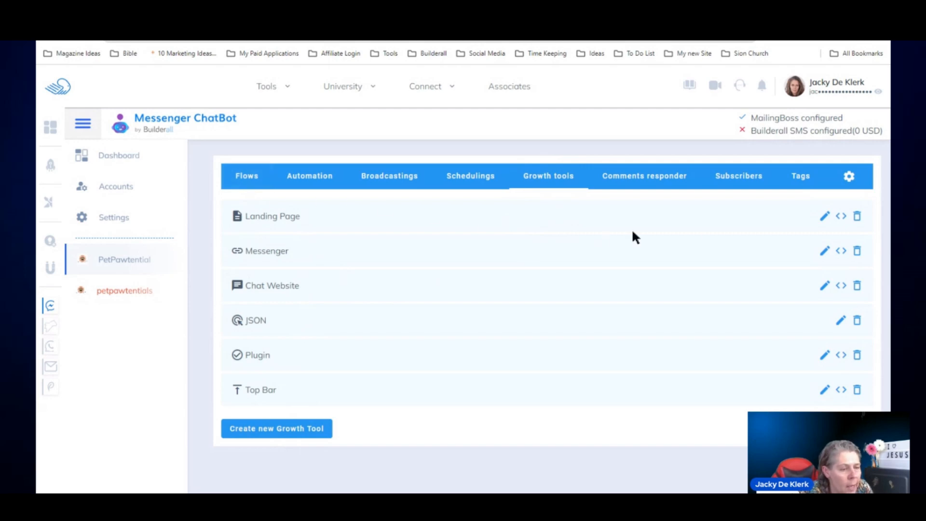
View the Landing Page tool's URL with its QR code and the Messenger tool's link information
{"action": "left_click", "coordinate": [841, 216]}
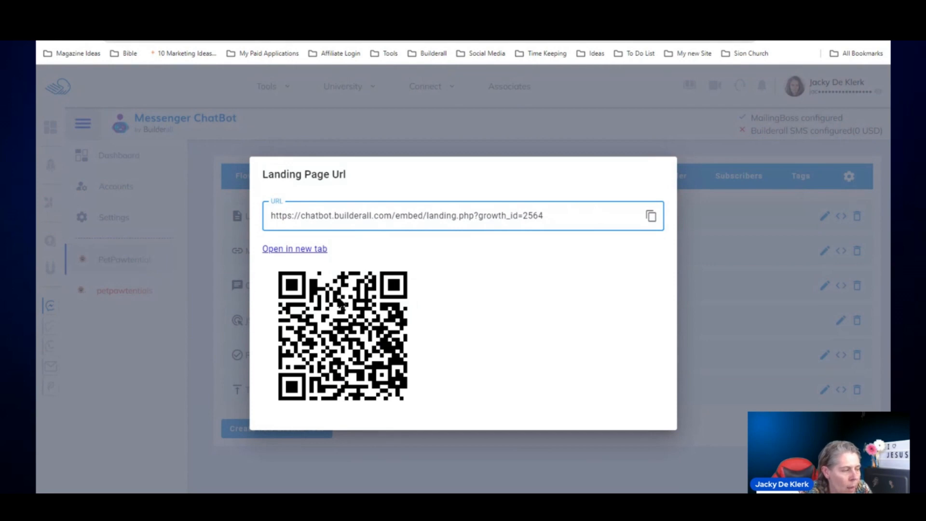
{"action": "left_click", "coordinate": [557, 487]}
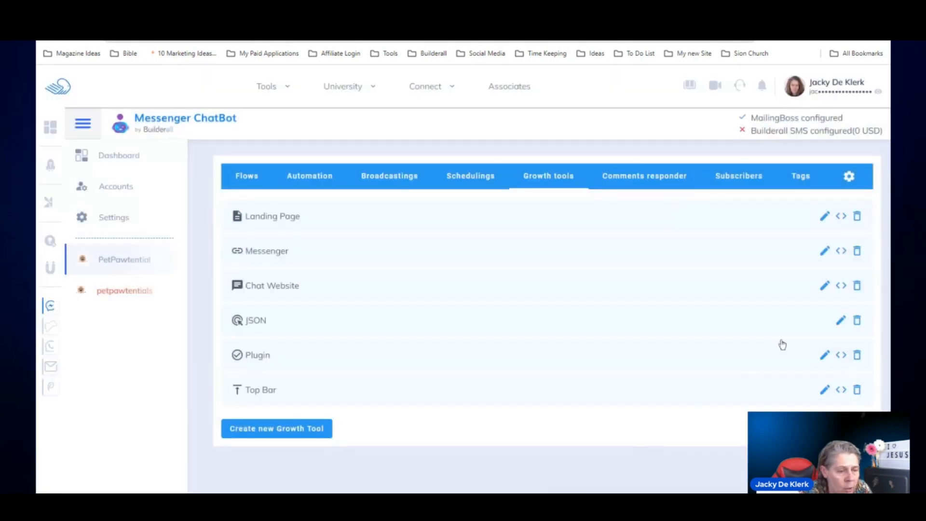
{"action": "left_click", "coordinate": [841, 251]}
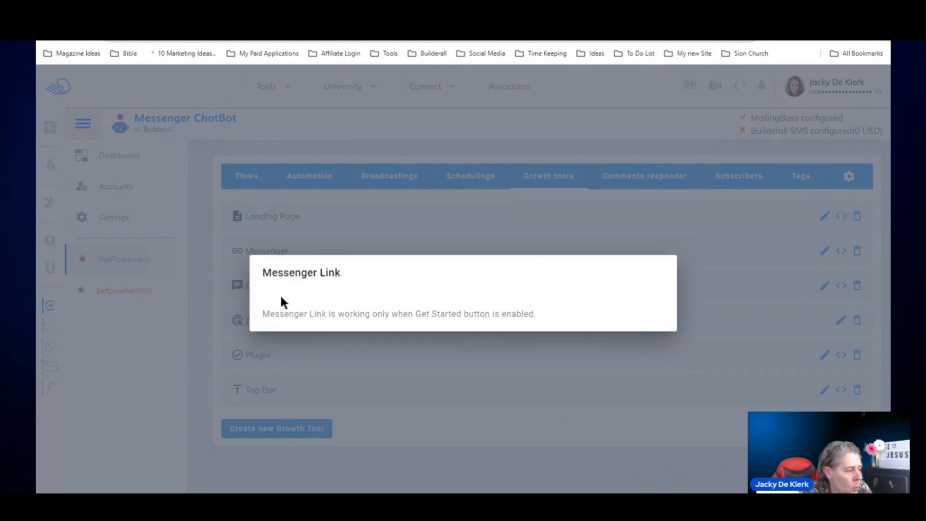
{"action": "left_click_drag", "start_coordinate": [266, 314], "coordinate": [559, 312]}
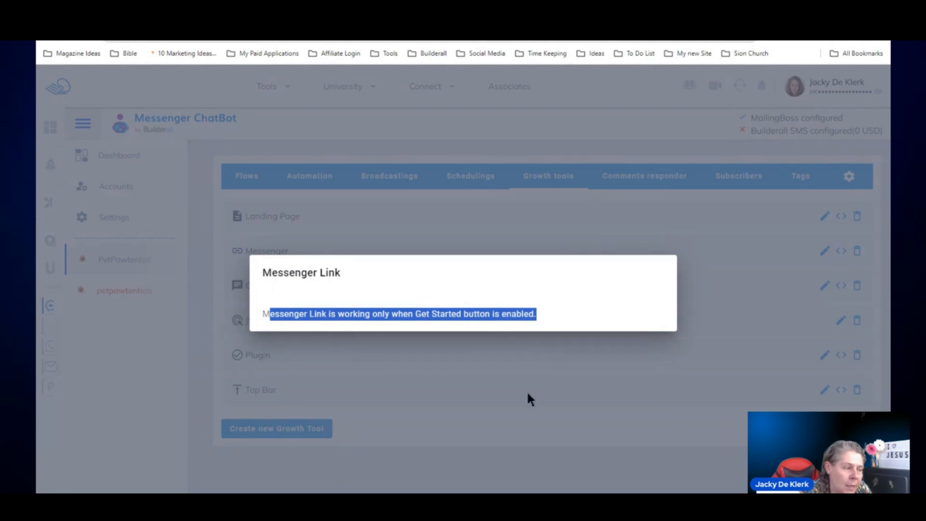
{"action": "left_click", "coordinate": [523, 485]}
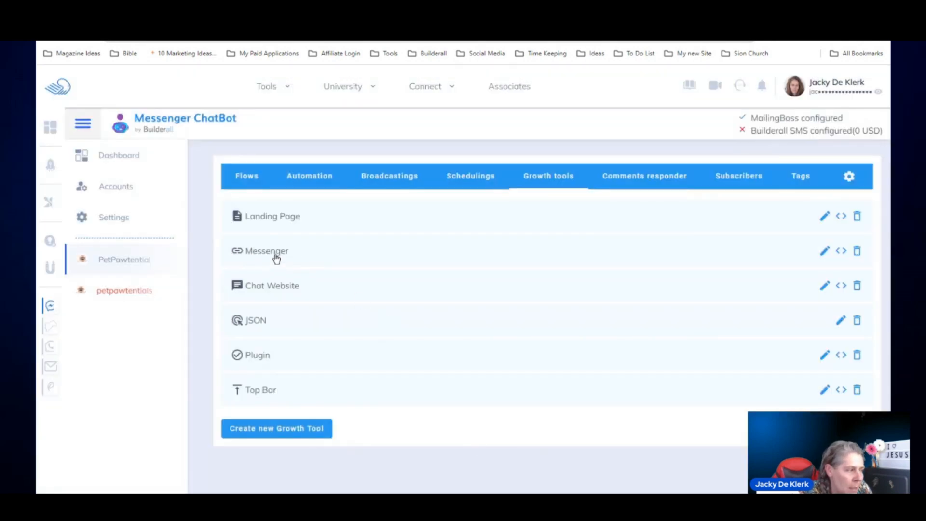
Enable the Get Started button in the chatbot's automation settings
{"action": "left_click", "coordinate": [394, 178]}
{"action": "left_click", "coordinate": [471, 177]}
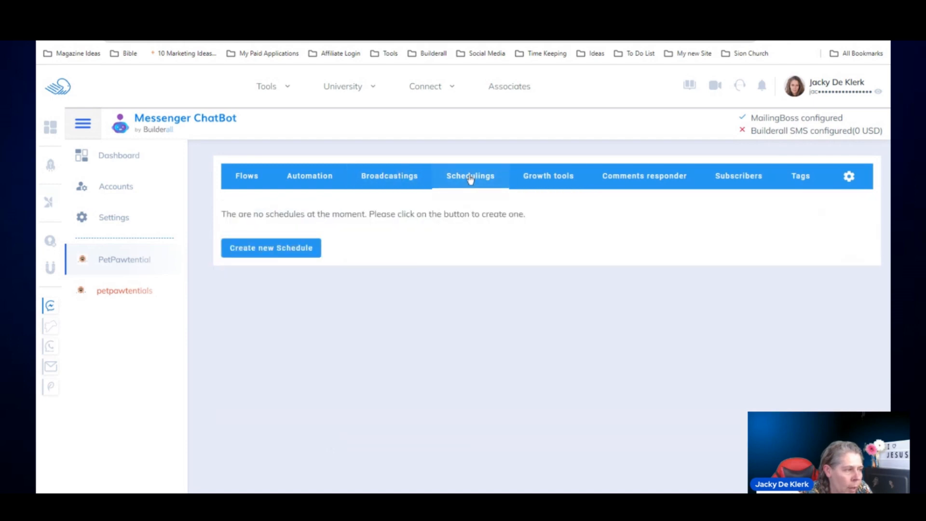
{"action": "left_click", "coordinate": [368, 178]}
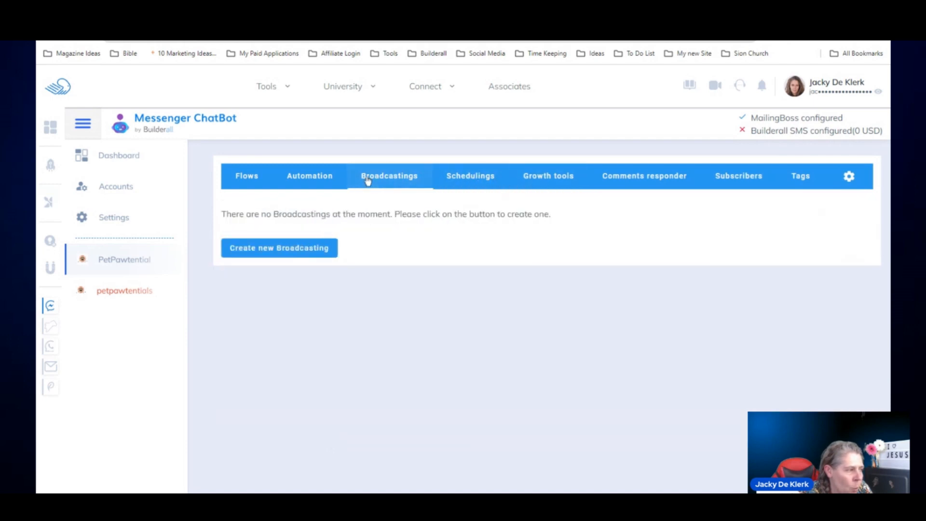
{"action": "left_click", "coordinate": [285, 181]}
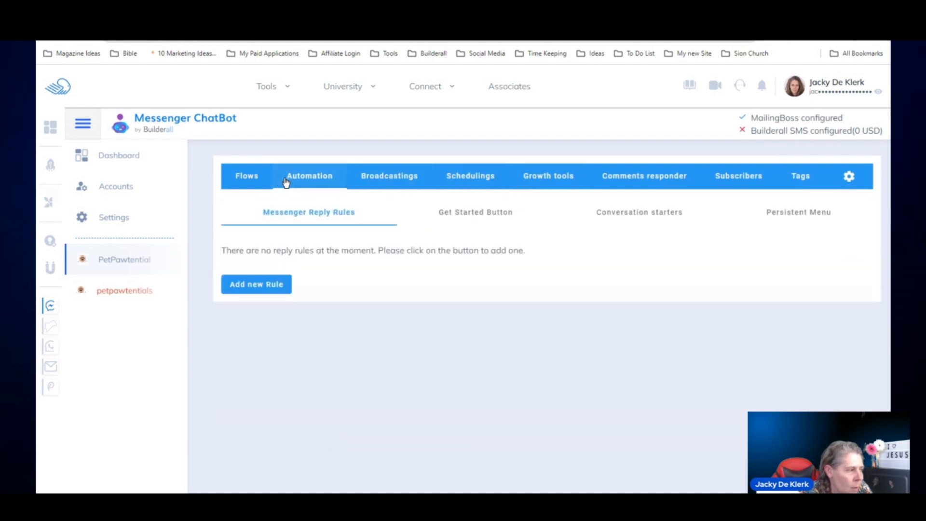
{"action": "left_click", "coordinate": [489, 217]}
{"action": "left_click", "coordinate": [228, 243]}
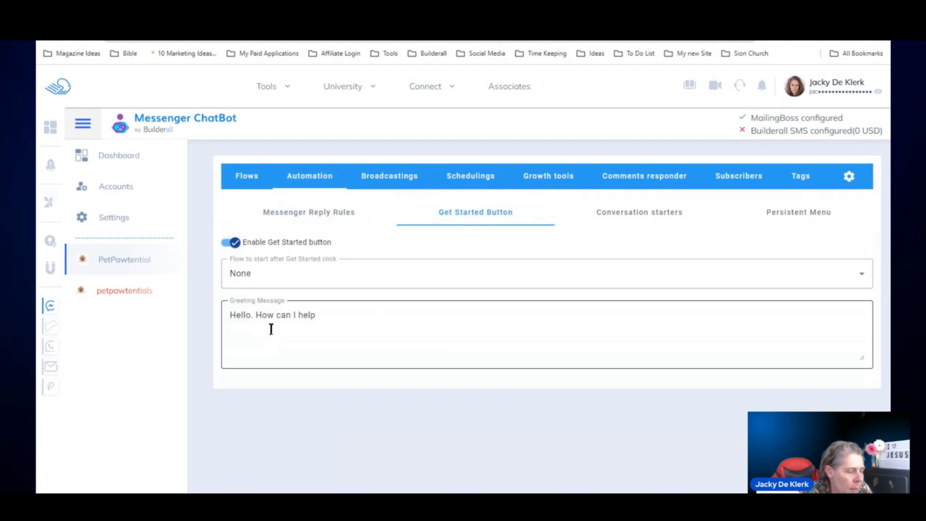
Return to the growth tools, review the Messenger tool's settings and close them without saving
{"action": "left_click", "coordinate": [543, 180]}
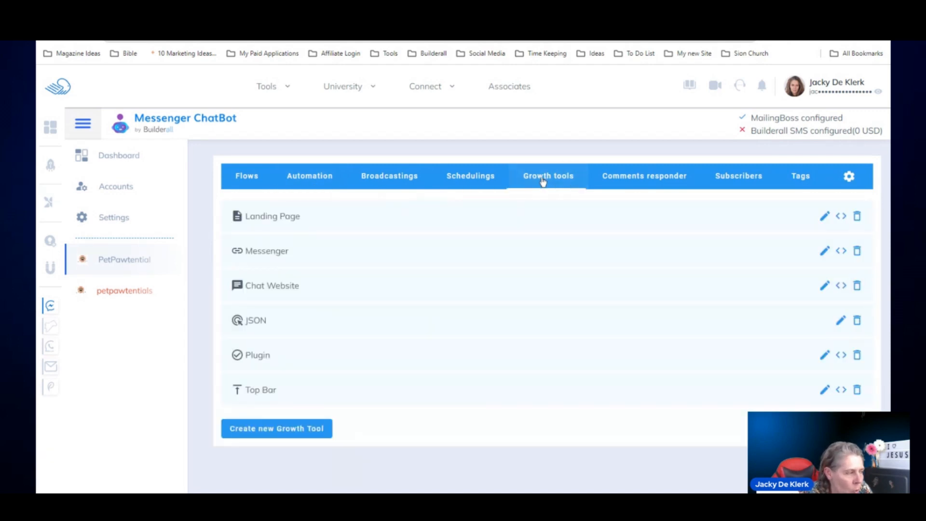
{"action": "left_click", "coordinate": [825, 249]}
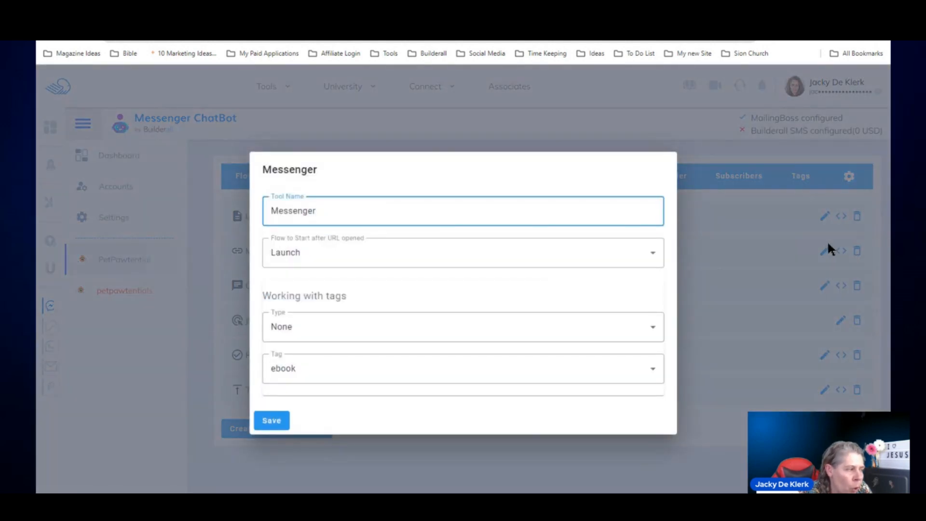
{"action": "left_click", "coordinate": [213, 255]}
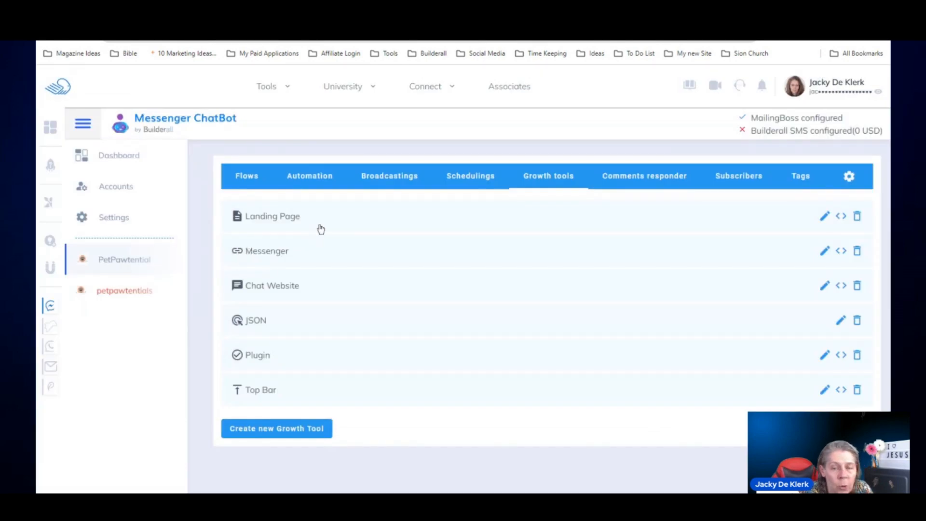